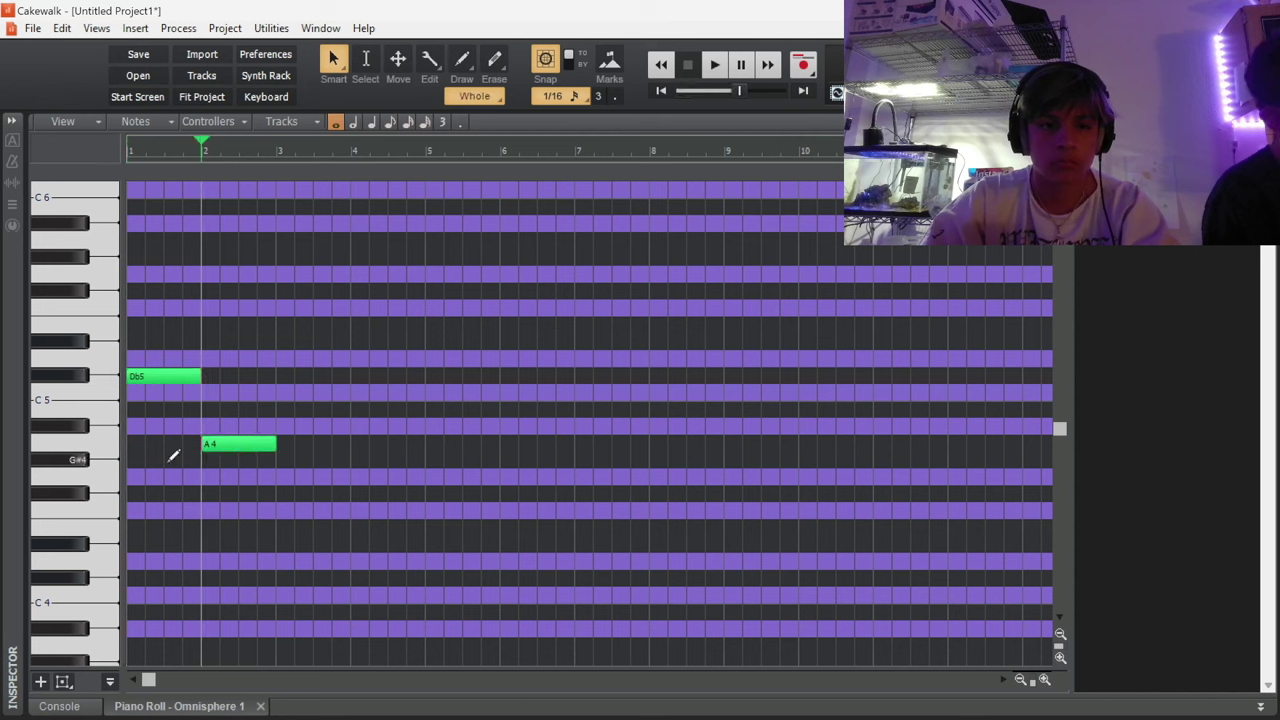
Add a whole-note F#4 at measure 3 and play the melody from the start
left_click(280, 494)
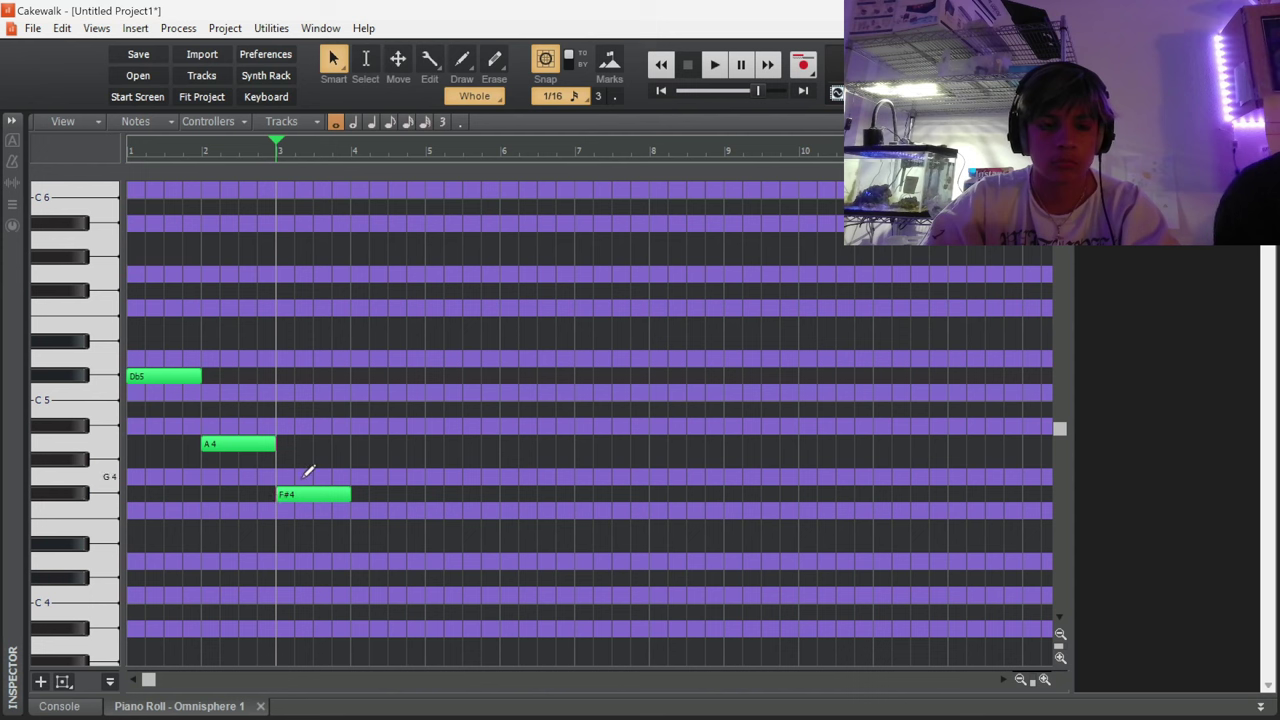
key("w")
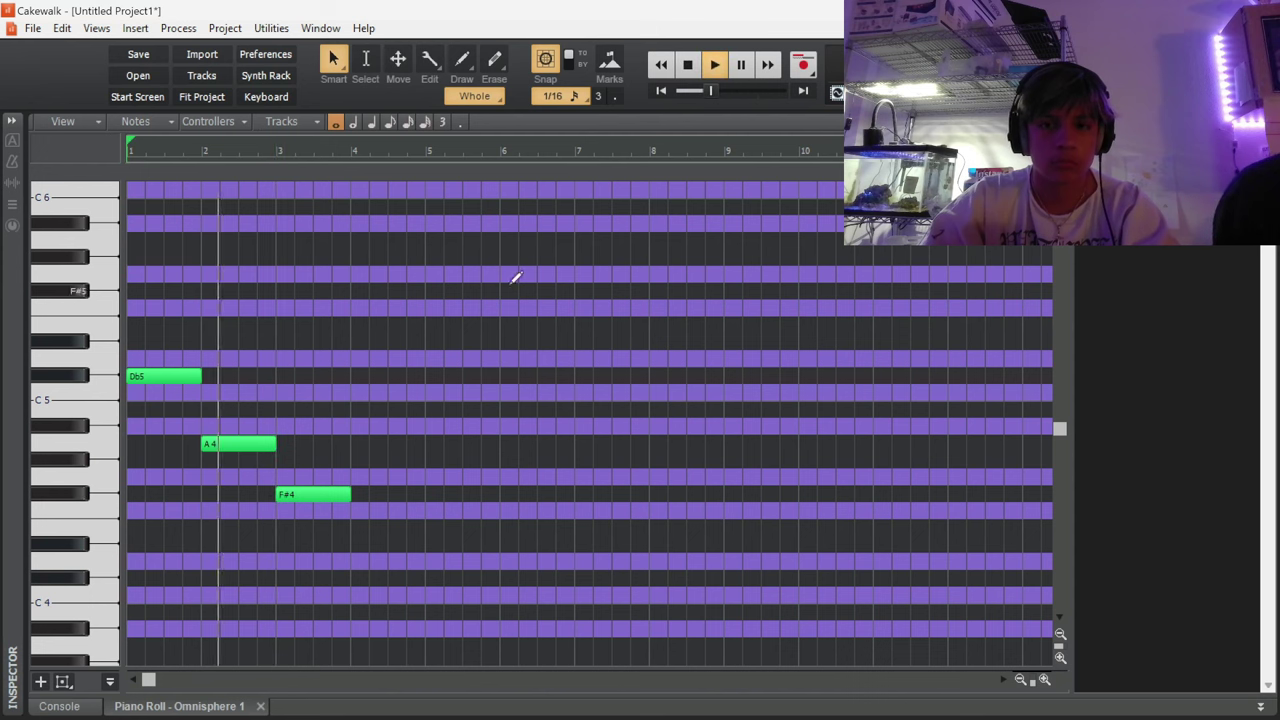
key("space")
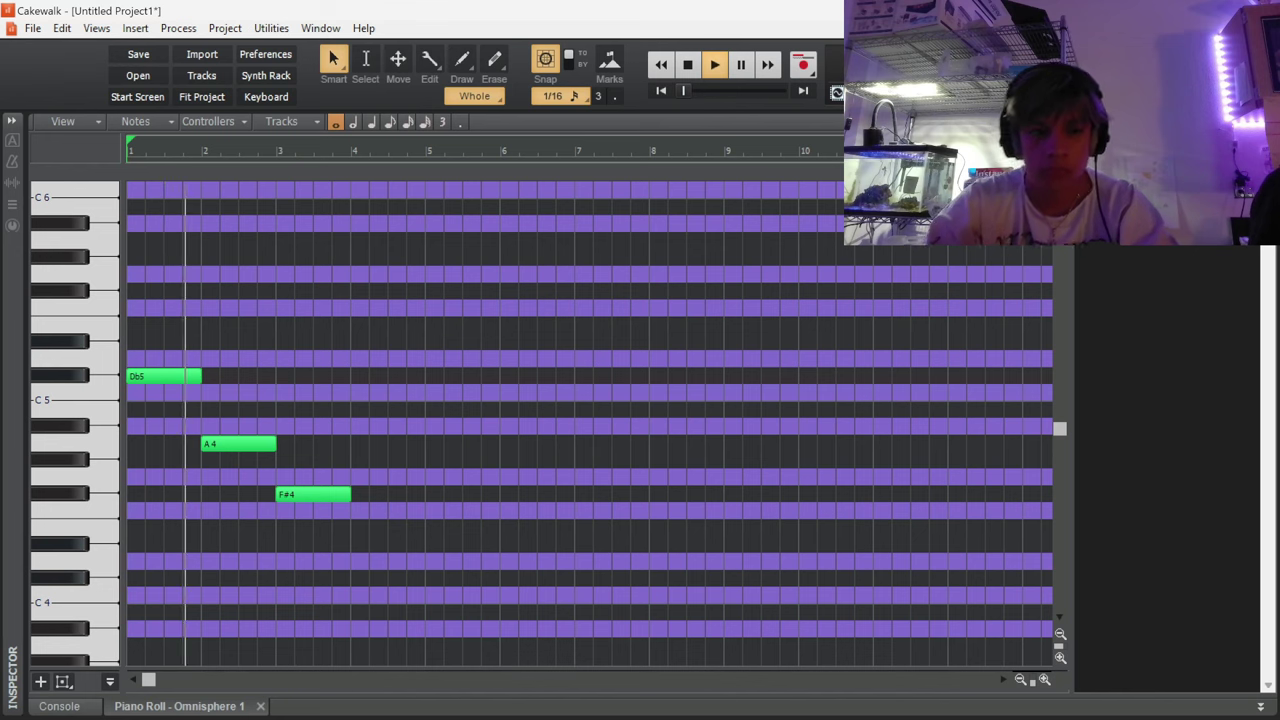
Shorten the three melody notes to dotted halves and add a dotted-half Eb4 at measure 4
left_click_drag(198, 318, 331, 497)
left_click(376, 519)
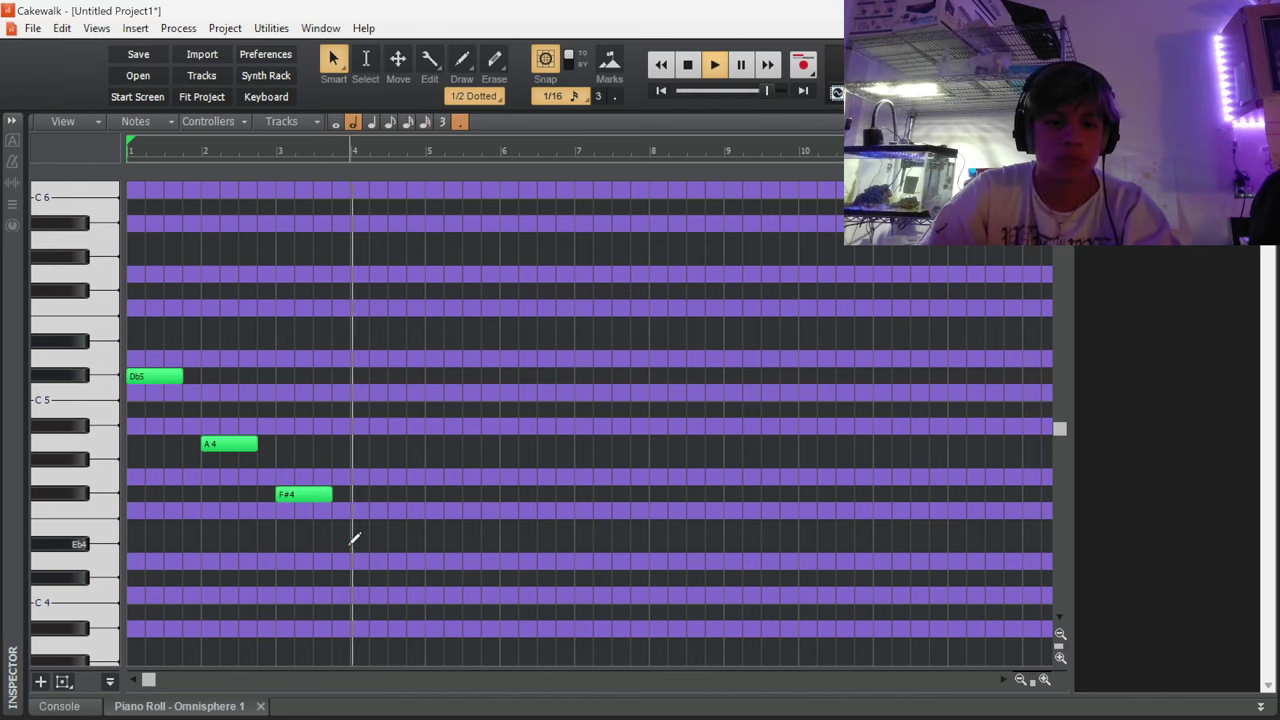
left_click(352, 543)
Loop measures 1 to 4 and draw a four-measure Db3 bass note starting at measure 1
key("d")
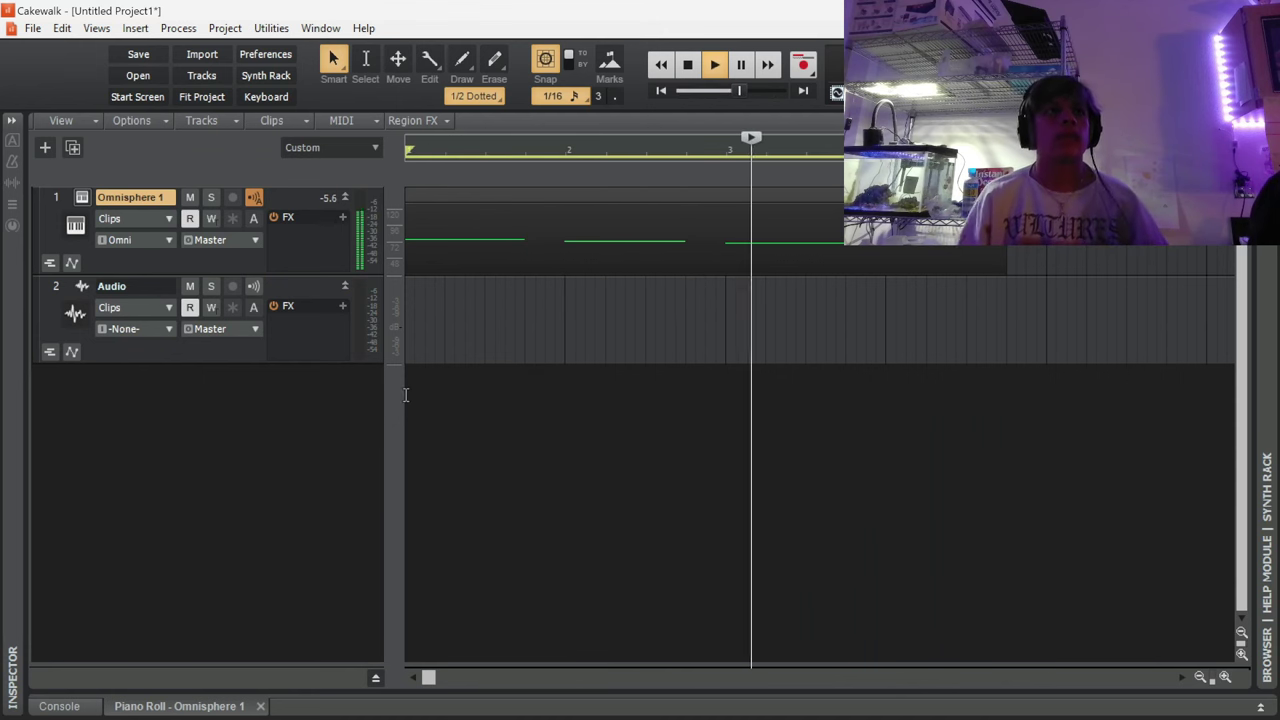
key("d")
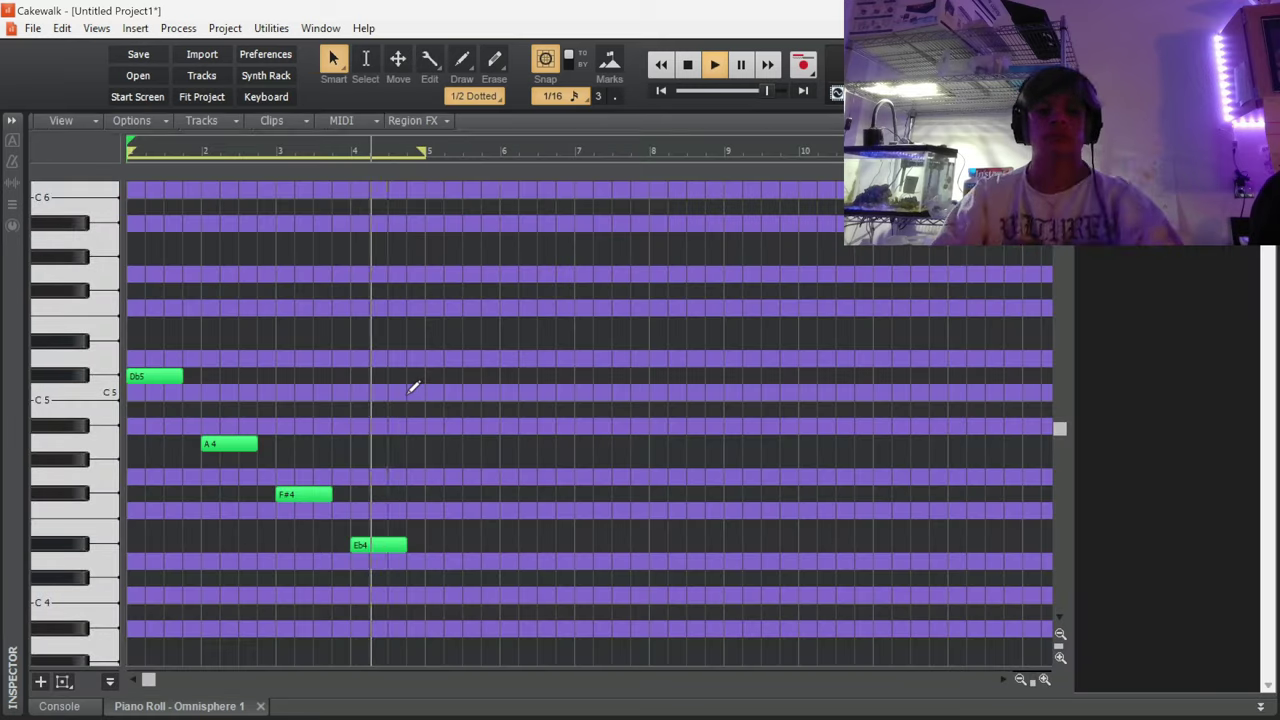
key("d")
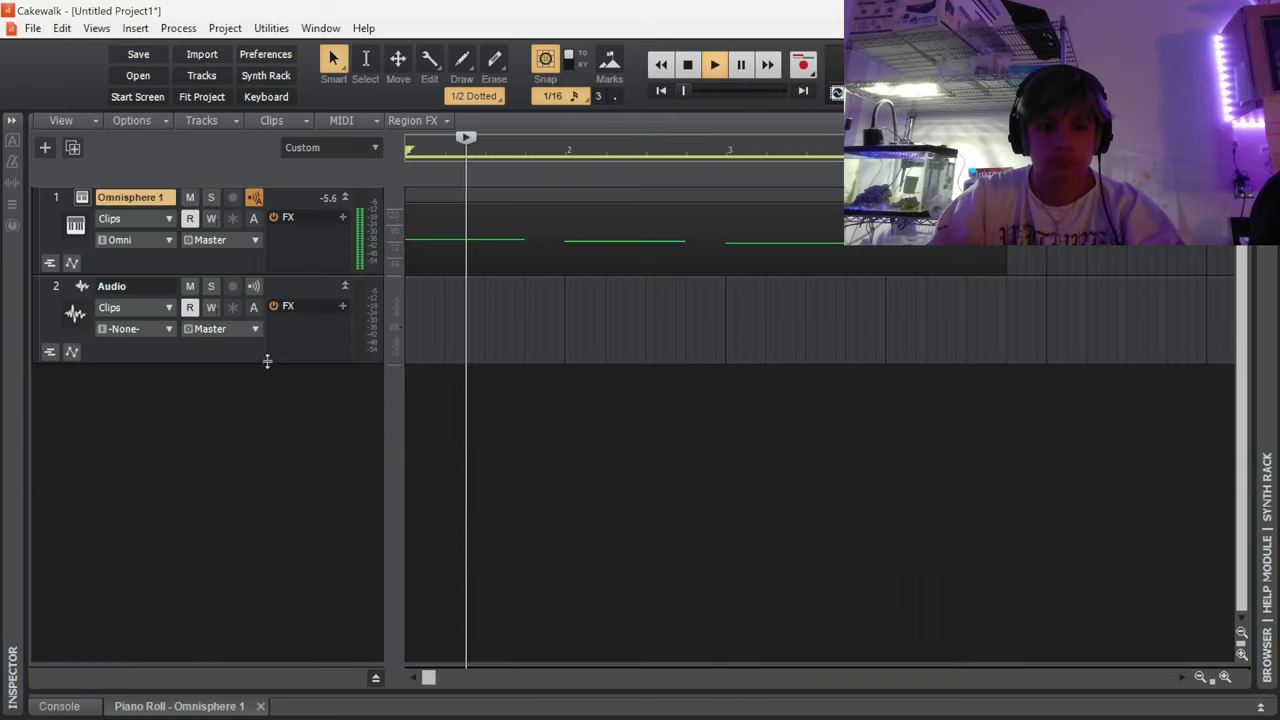
key("d")
scroll(281, 520, "down", 5)
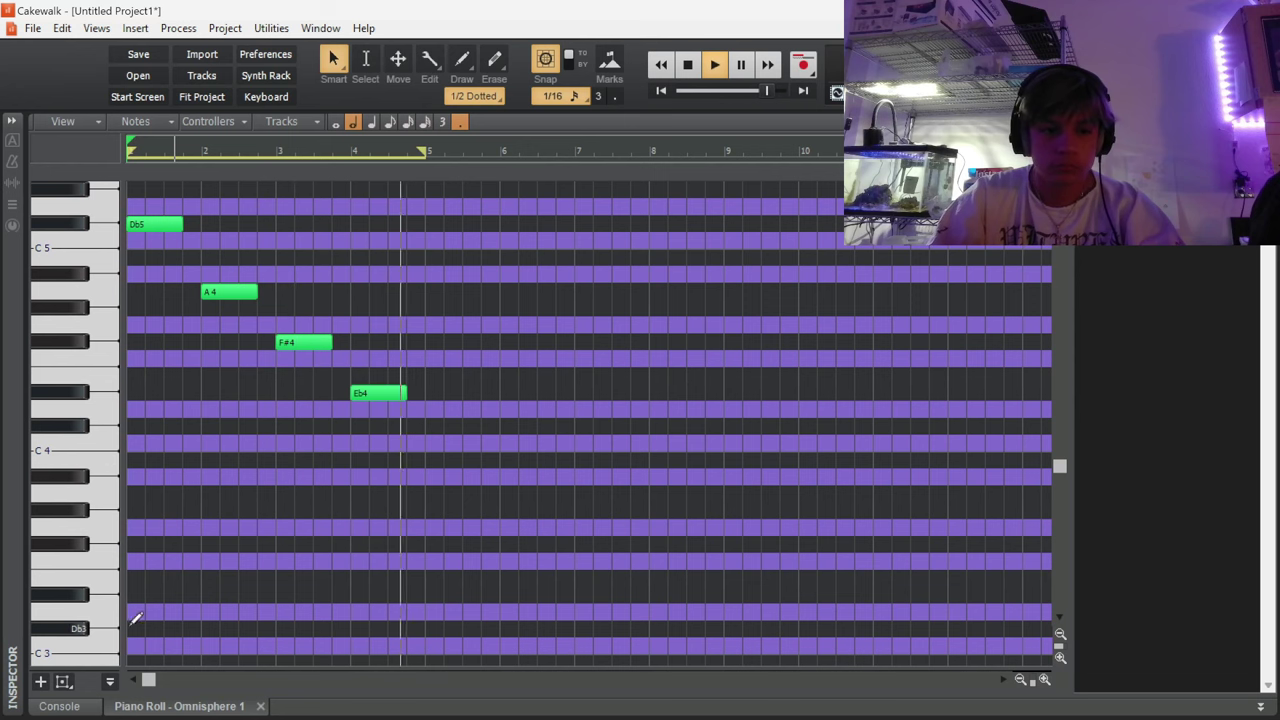
mouse_move(134, 626)
left_mouse_down()
mouse_move(429, 626)
mouse_move(418, 628)
left_mouse_up()
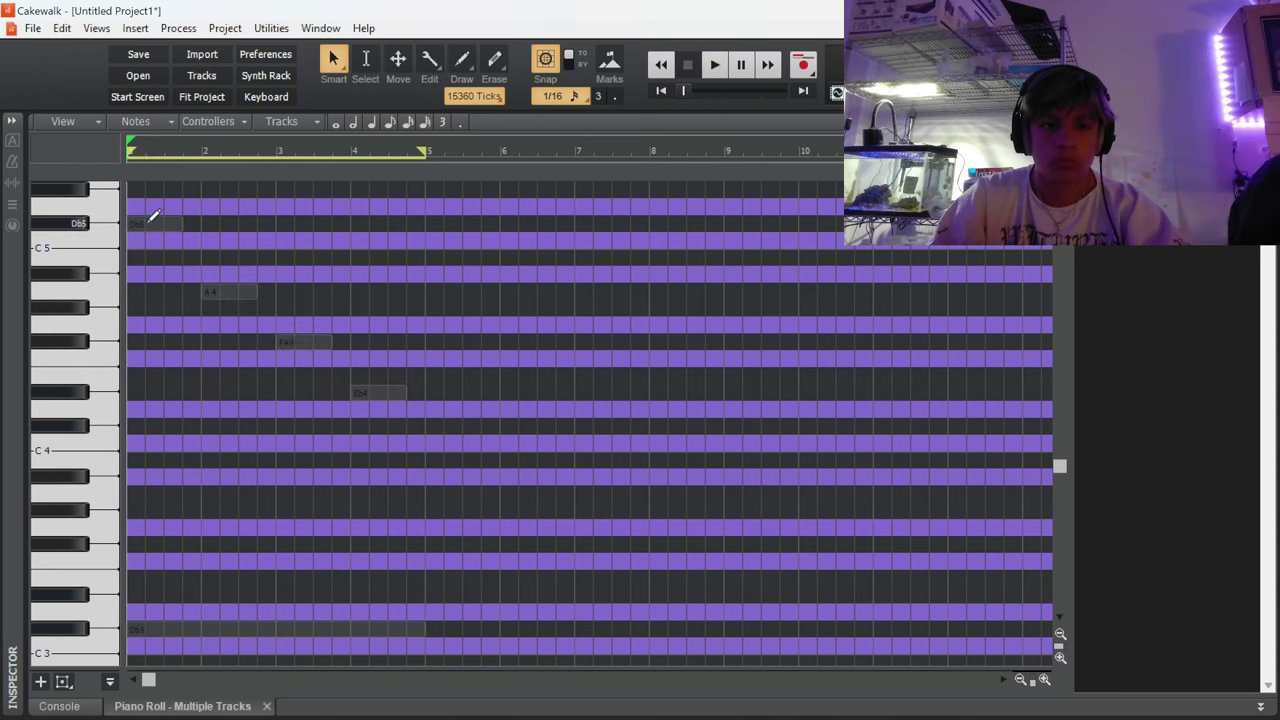
On the second Omnisphere track, place quarter-note accents on beat 2: Db5 in measure 1 and F#4 in measure 3
left_click(150, 222)
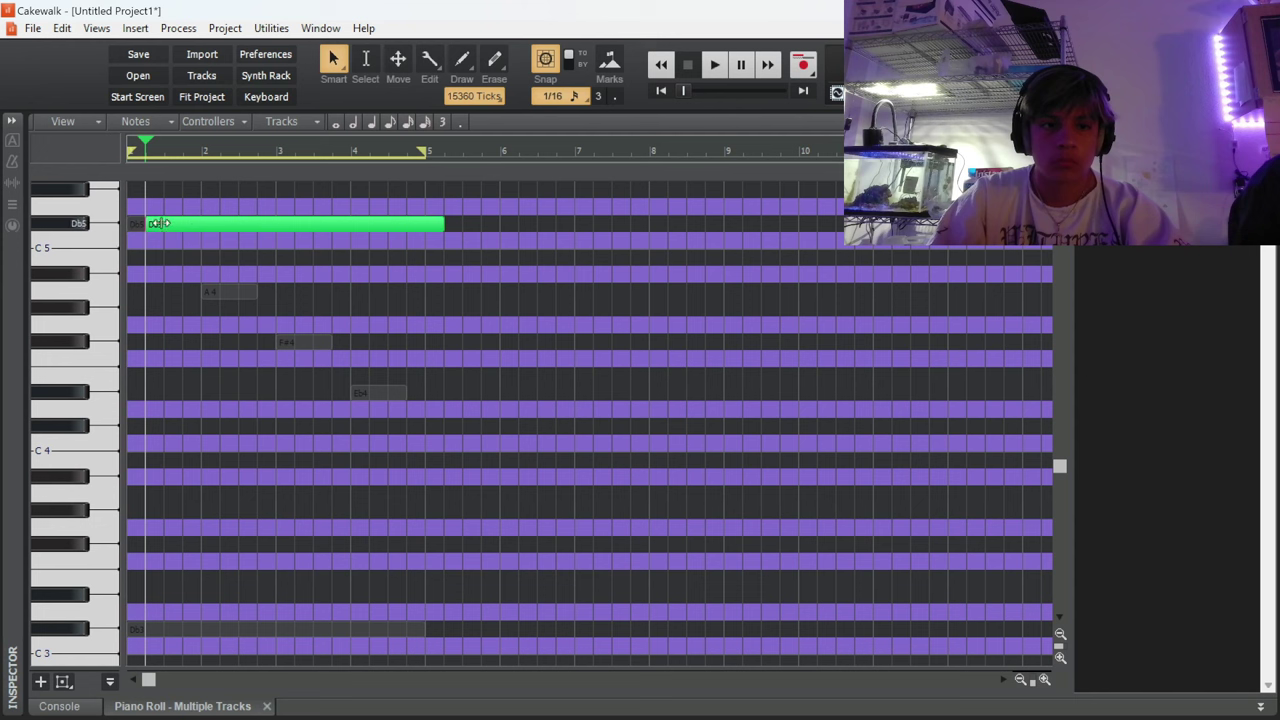
left_click_drag(183, 226, 196, 253)
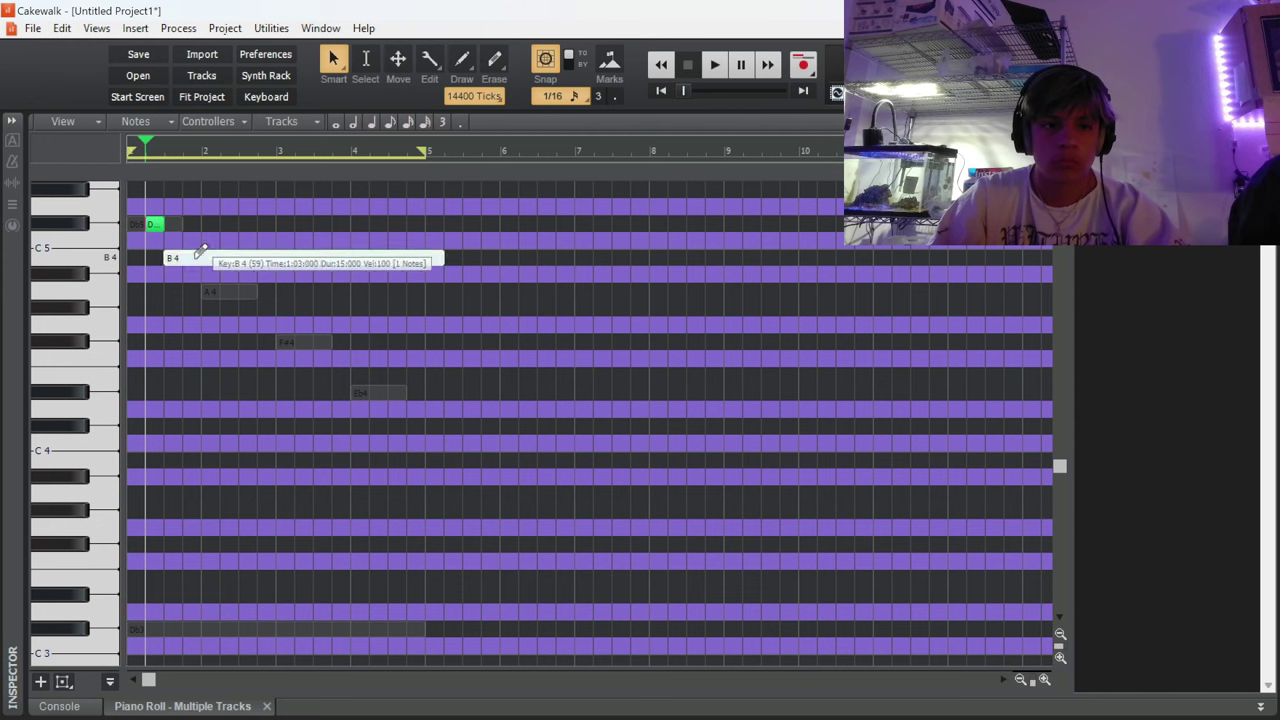
key("Delete")
key("w")
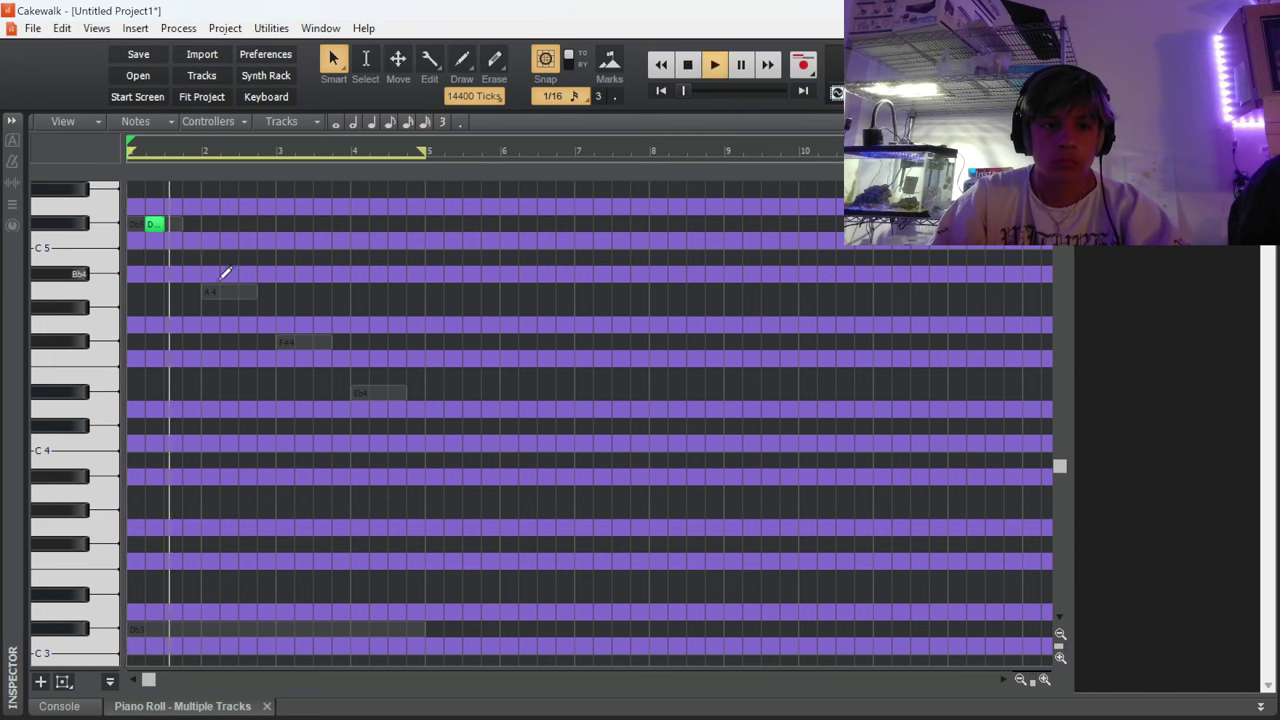
left_click(302, 342)
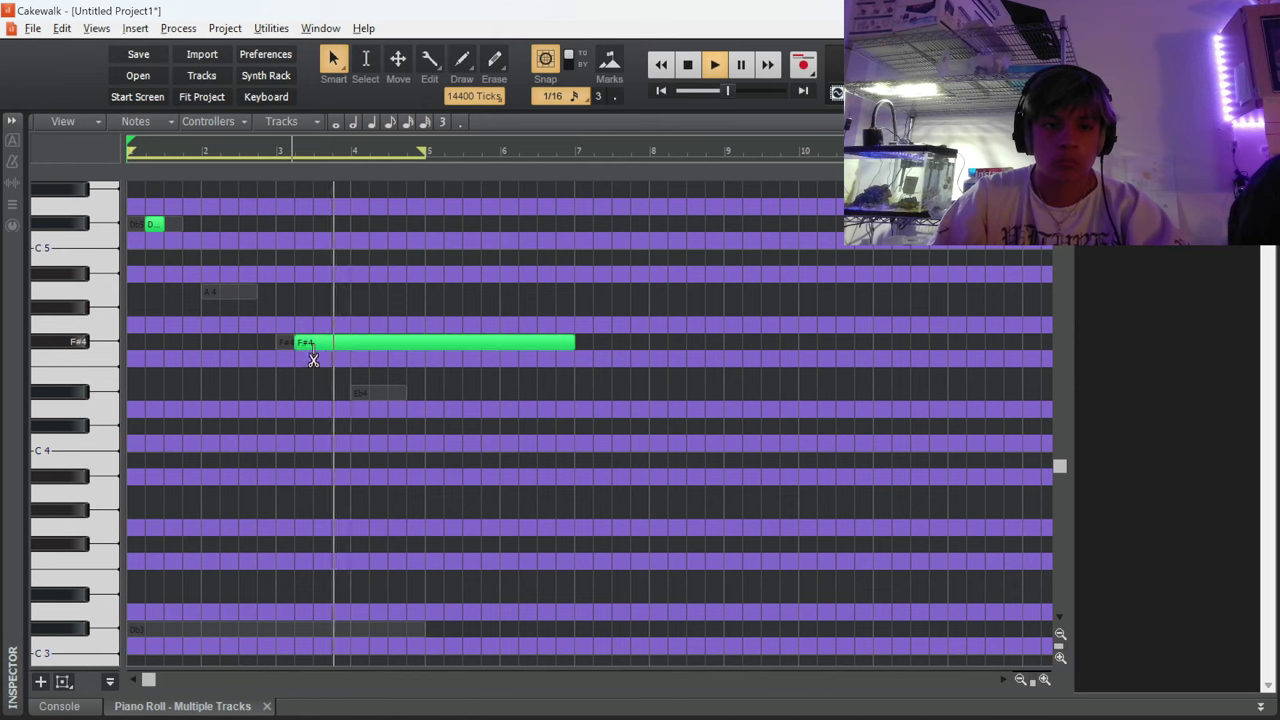
left_click_drag(313, 360, 329, 334)
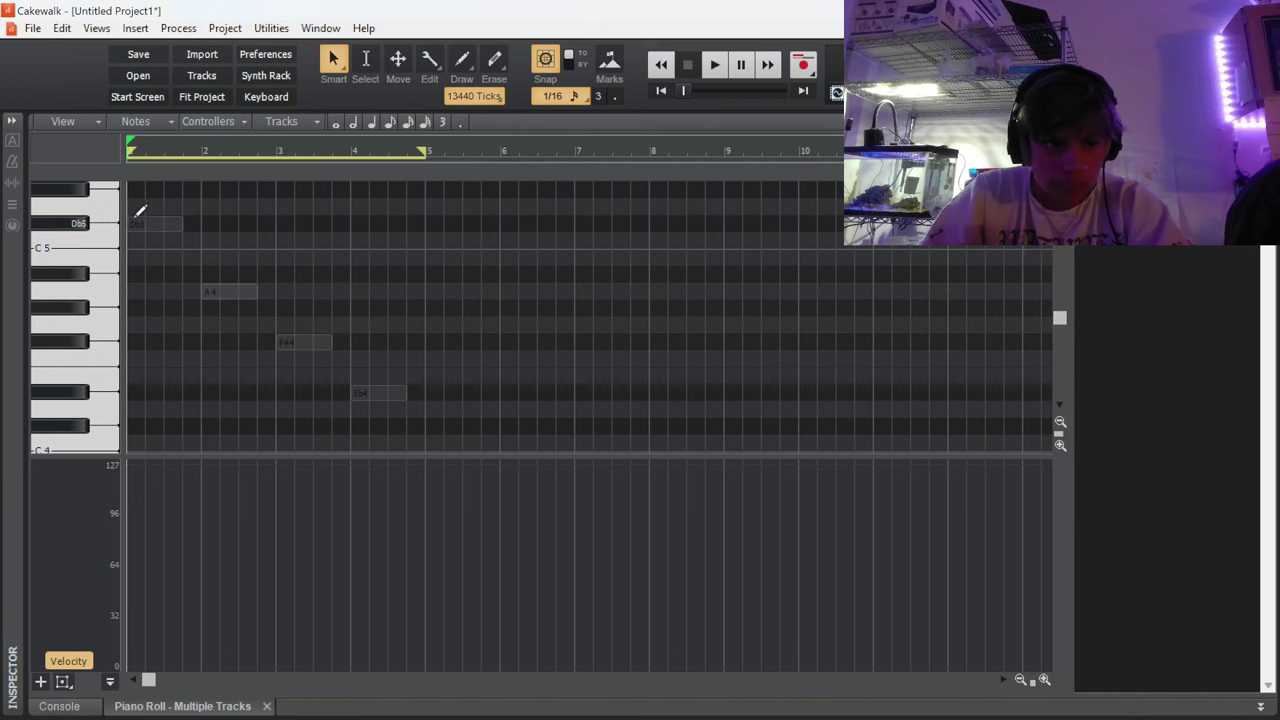
Add a quarter-note Db5 at the start of the Analog Lab track and set the scale to C# natural minor
mouse_move(136, 216)
left_mouse_down()
mouse_move(180, 223)
mouse_move(145, 224)
left_mouse_up()
left_click(1180, 195)
mouse_move(1110, 218)
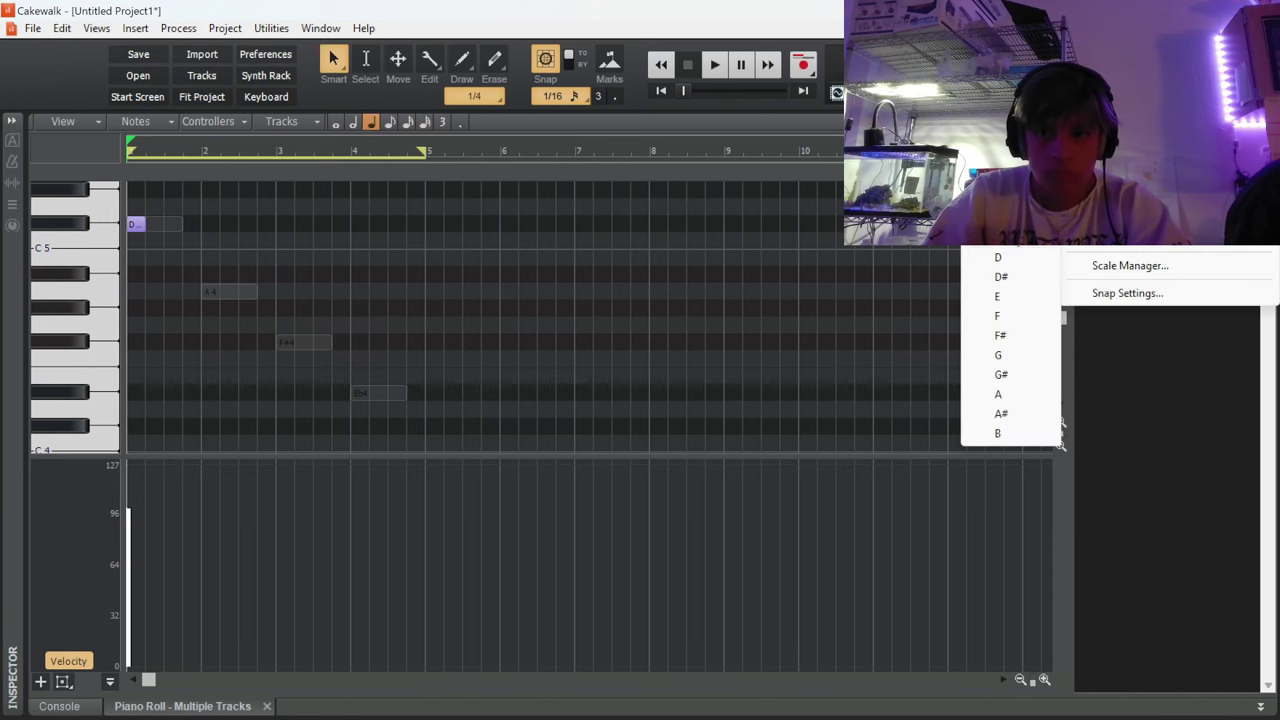
left_click(1008, 237)
left_click(1180, 195)
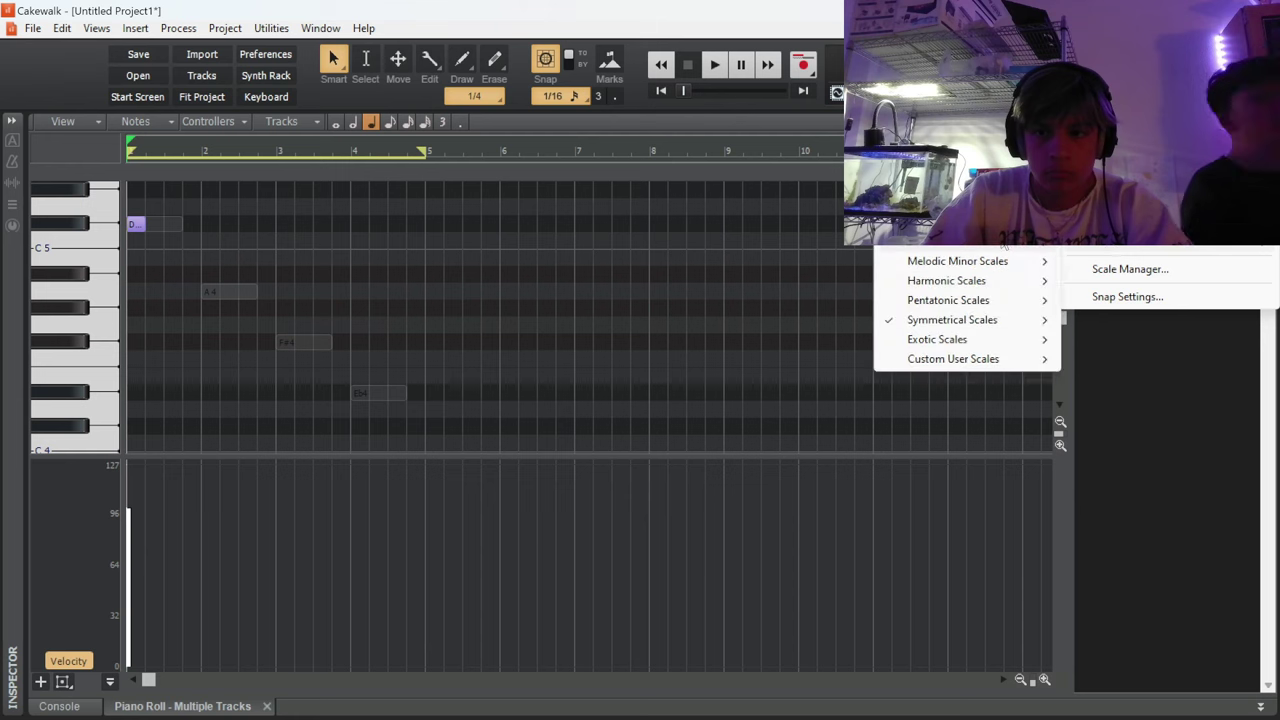
mouse_move(1000, 240)
left_click(1150, 340)
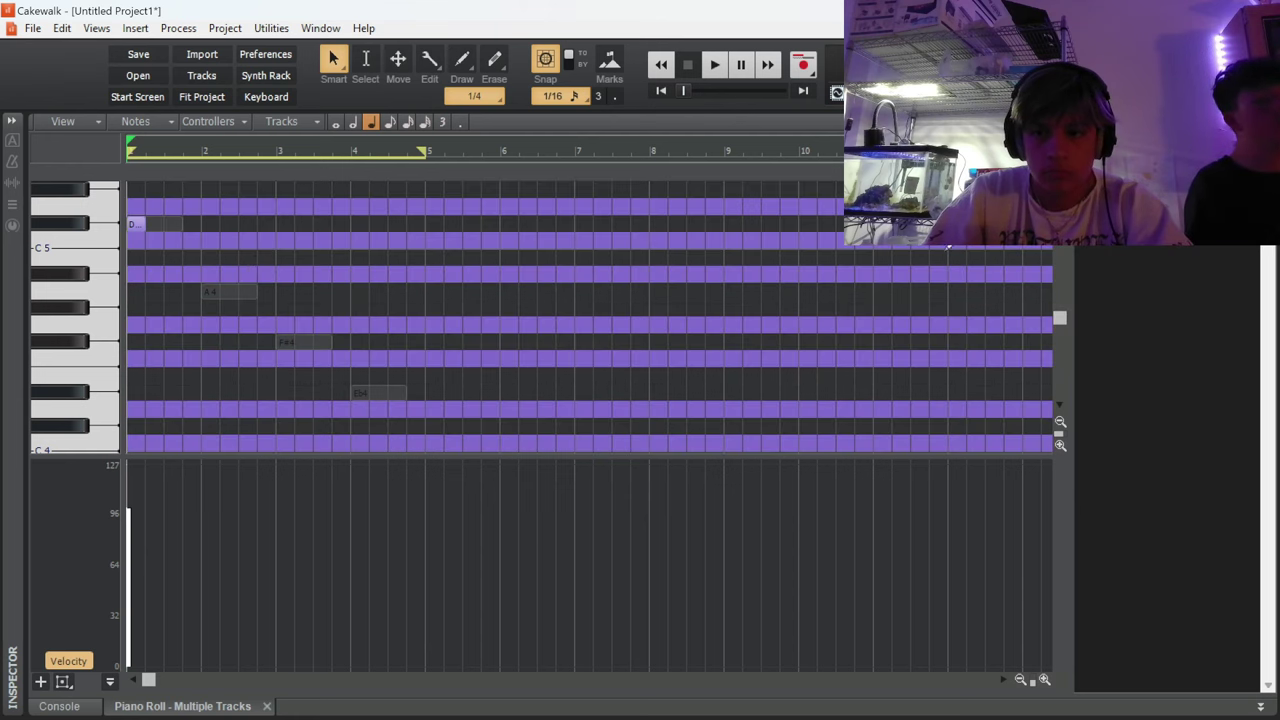
Continue measure 1 with quarter notes B4, A4 and G#4 on beats 2 to 4, and play the phrase
left_click(150, 258)
left_click(170, 291)
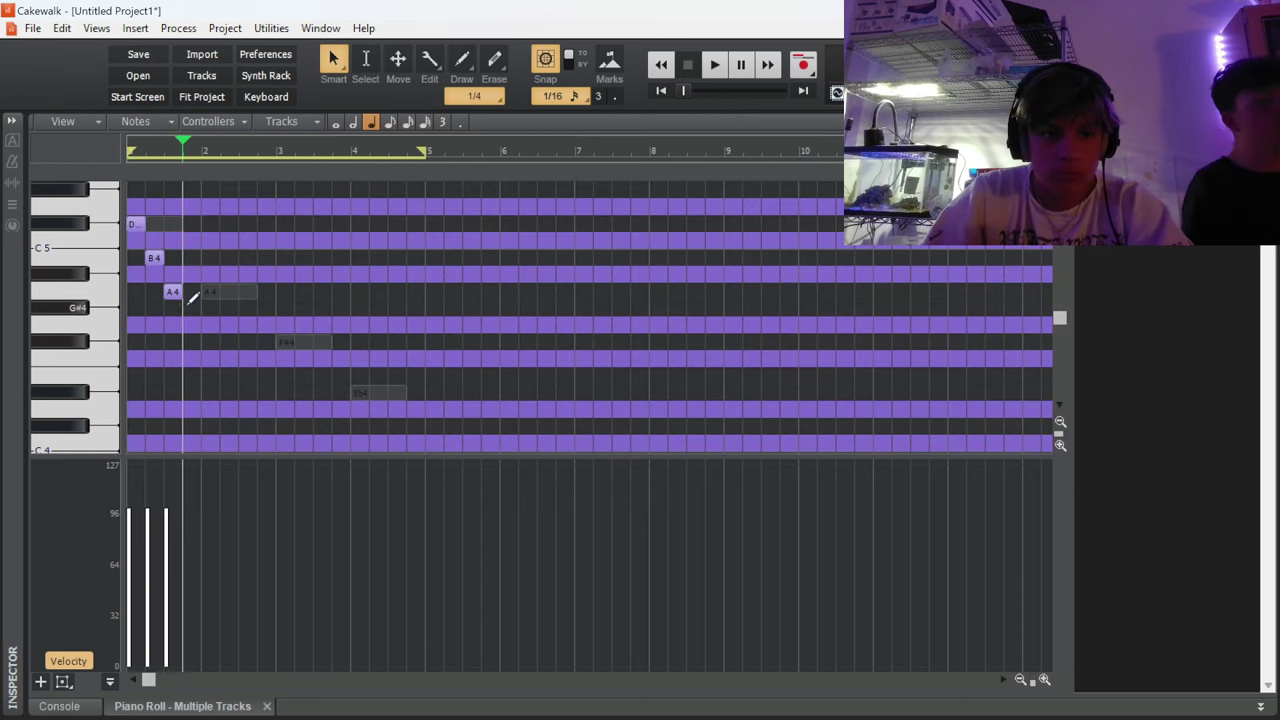
left_click(188, 307)
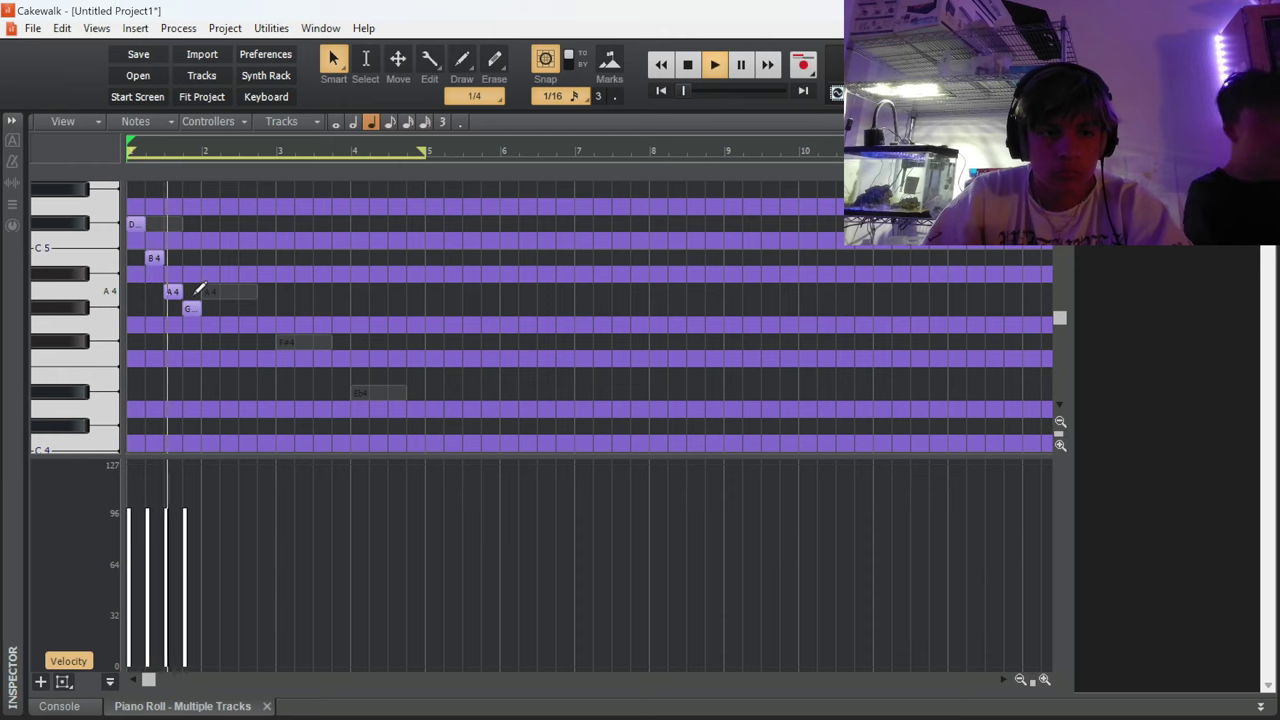
key("space")
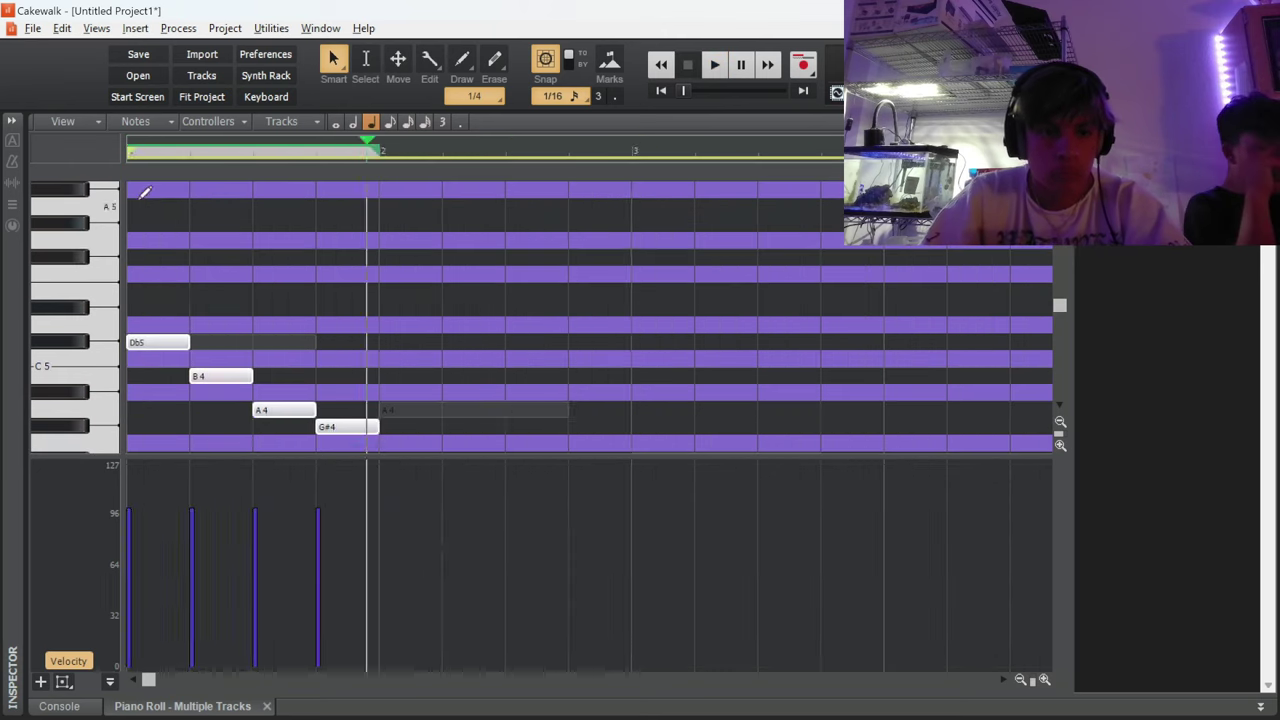
Duplicate the four-note descending phrase into measures 2 and 3 and play it back
key("ctrl+d")
scroll(443, 277, "down", 5)
key("ctrl+d")
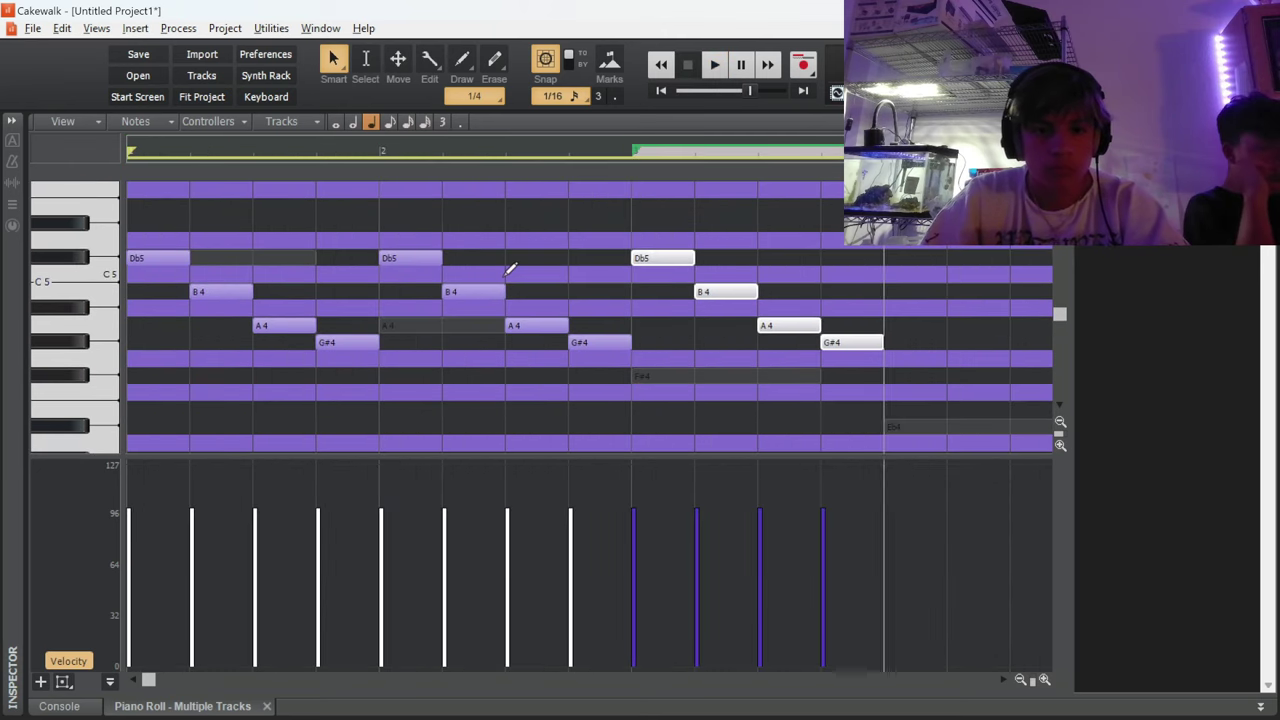
key("w")
key("space")
scroll(510, 268, "down", 3)
scroll(503, 266, "down", 1)
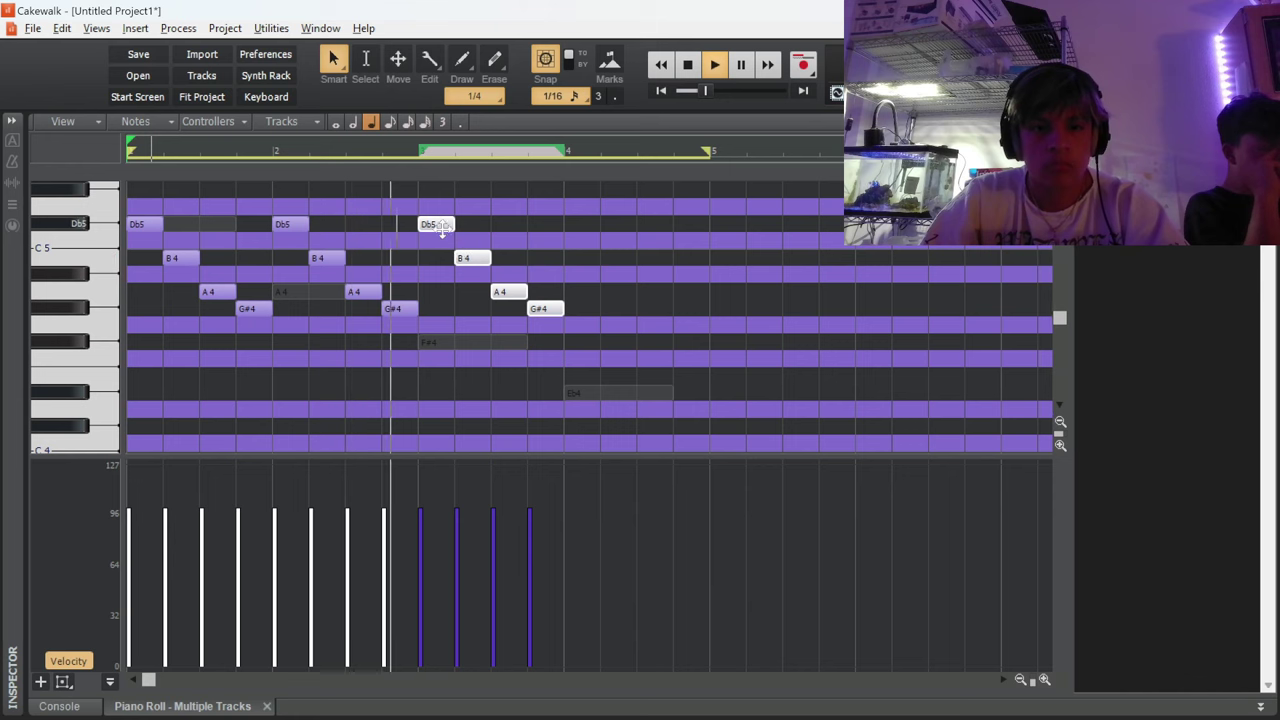
Transpose the phrase in measure 3 down to start on F#4 and duplicate it into measure 4
key("space")
left_click_drag(440, 228, 432, 342)
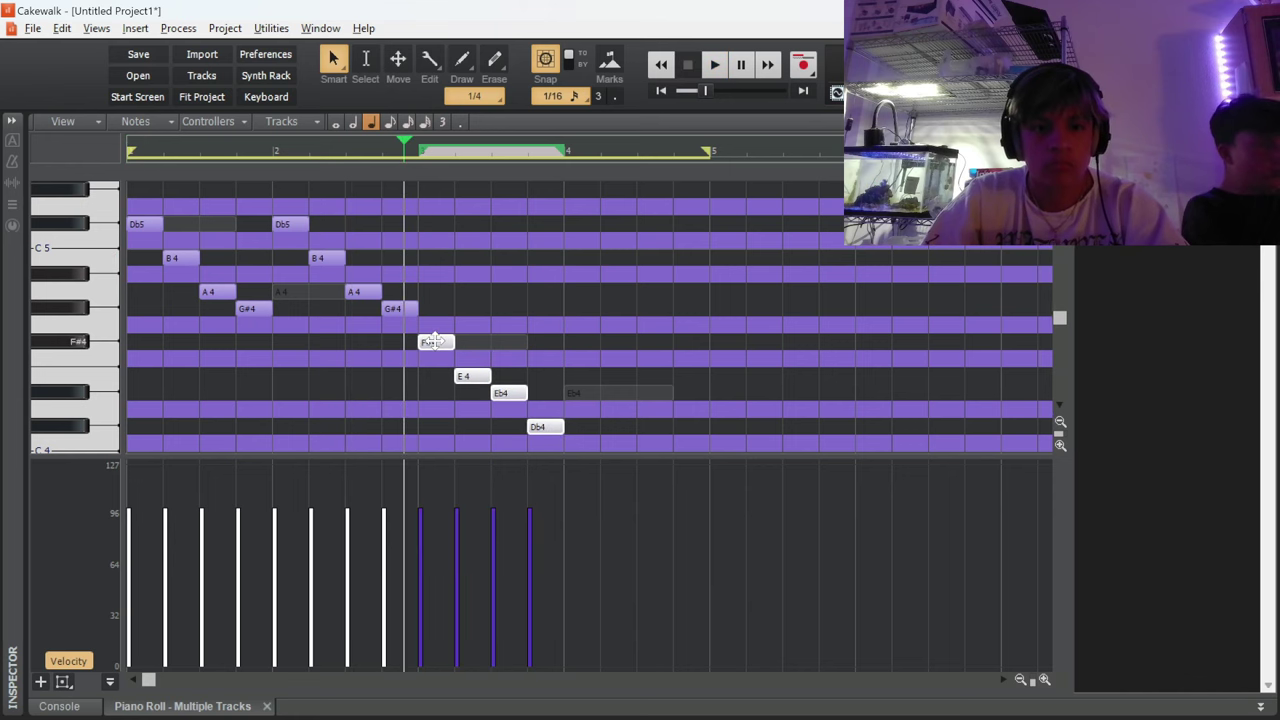
scroll(440, 335, "down", 2)
key("ctrl+d")
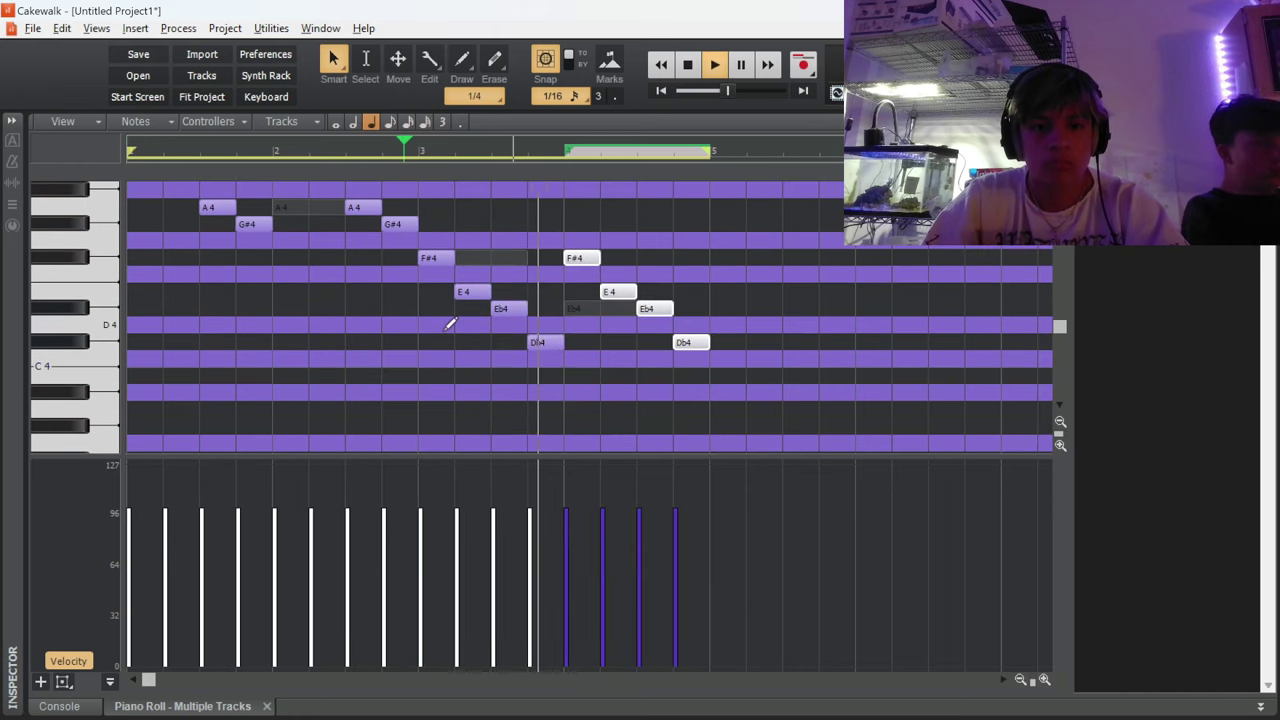
left_click(443, 341)
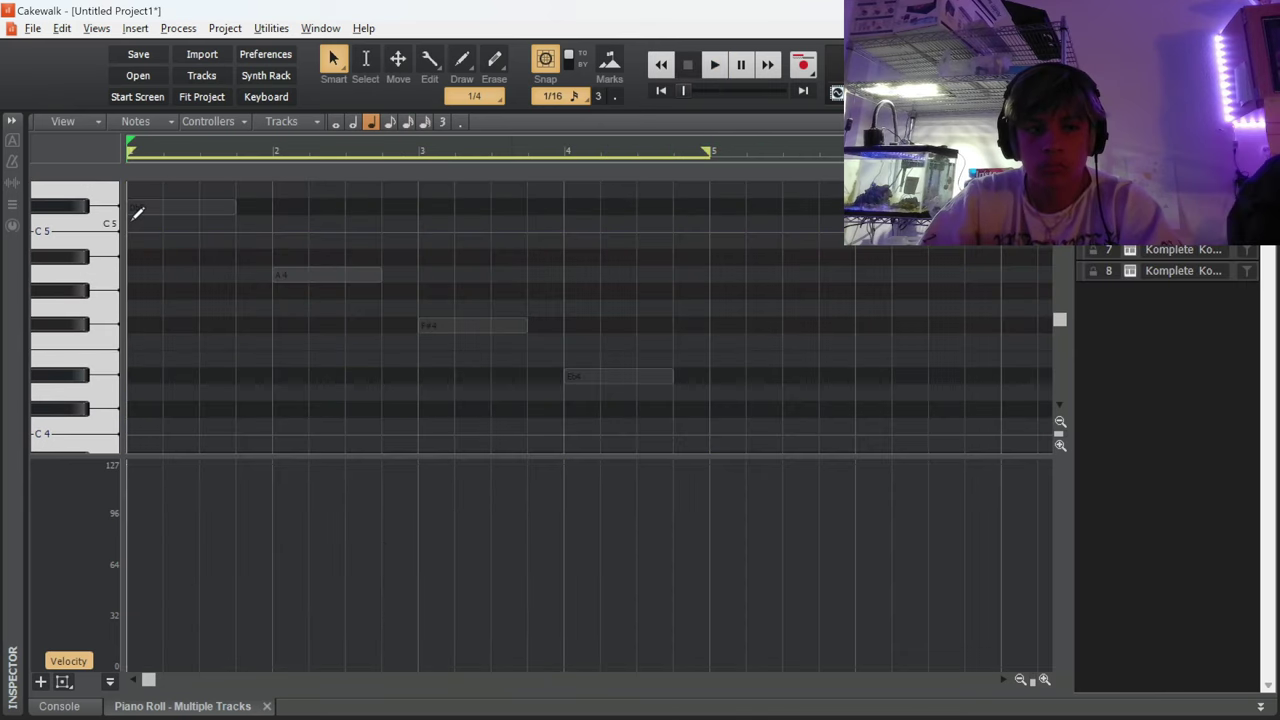
On track 5, split a C5 quarter note at measure 1 into eighths and duplicate them through measure 4
left_click(134, 222)
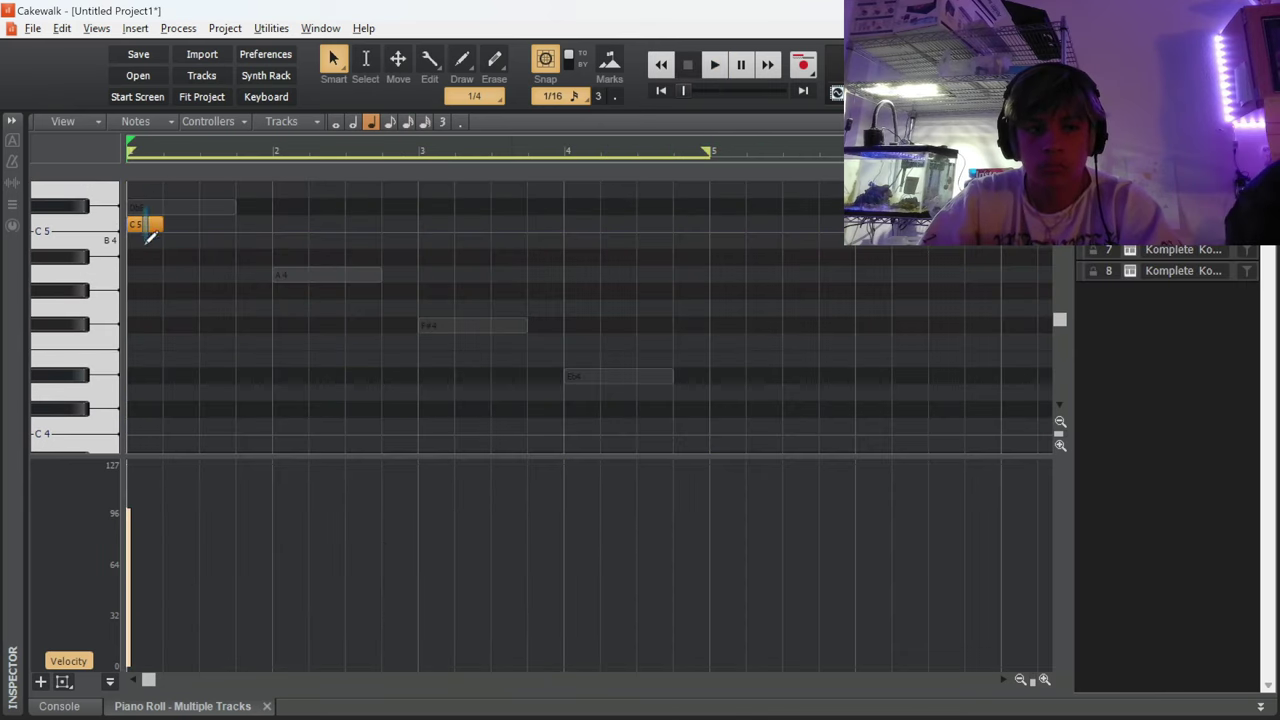
key("s")
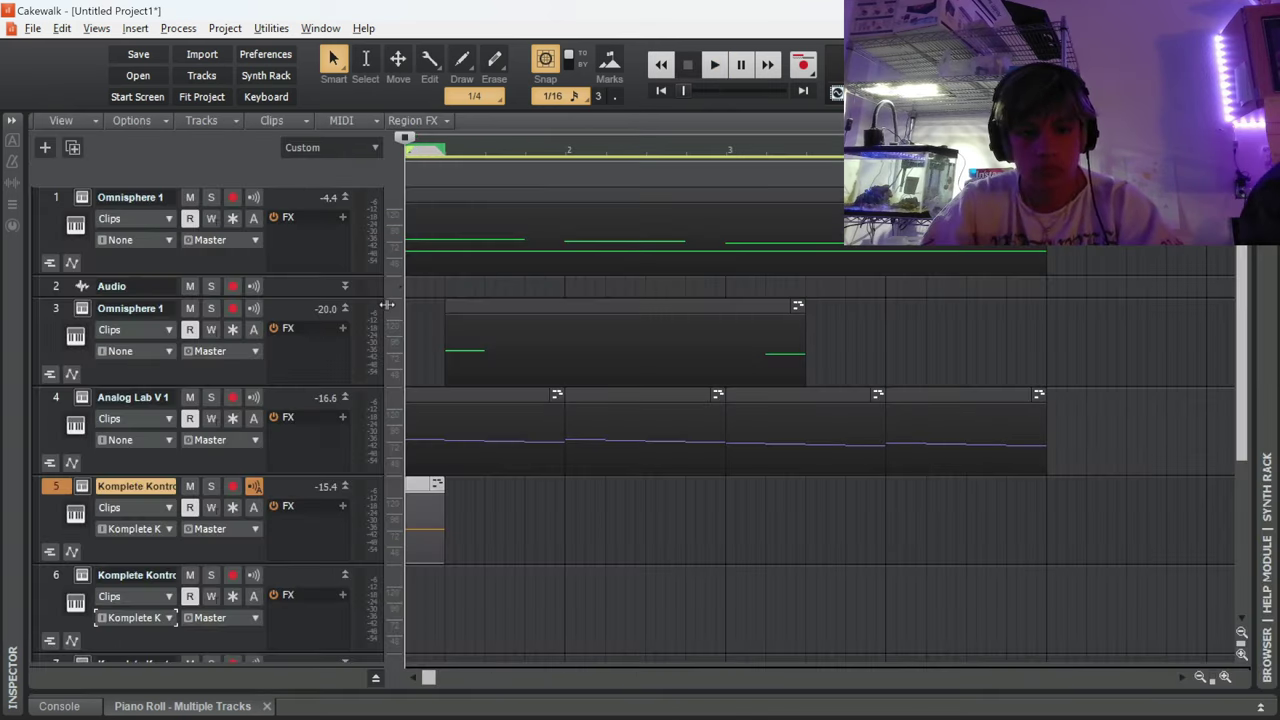
key("d")
key("ctrl+d")
key("ctrl+d")
key("ctrl+d")
key("ctrl+d")
key("ctrl+d")
key("ctrl+d")
key("ctrl+d")
key("ctrl+d")
key("ctrl+d")
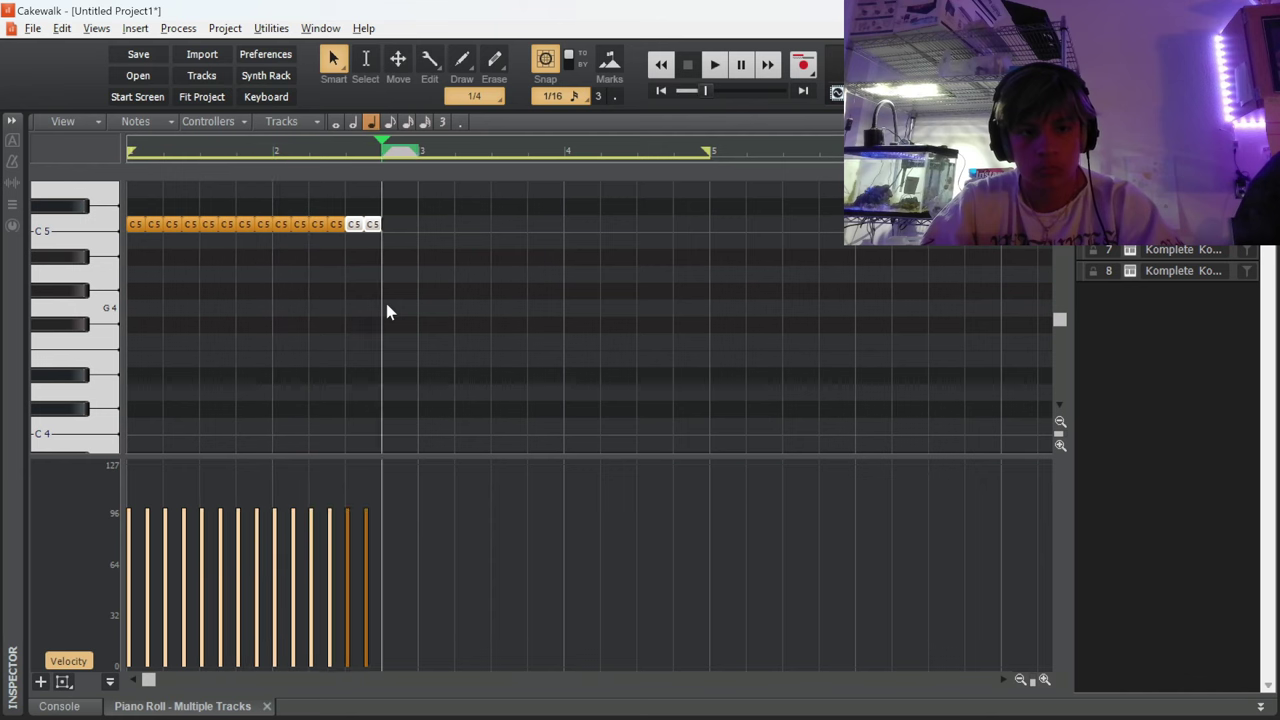
key("ctrl+d")
key("ctrl+d")
key("ctrl+d")
key("ctrl+d")
key("ctrl+d")
key("ctrl+d")
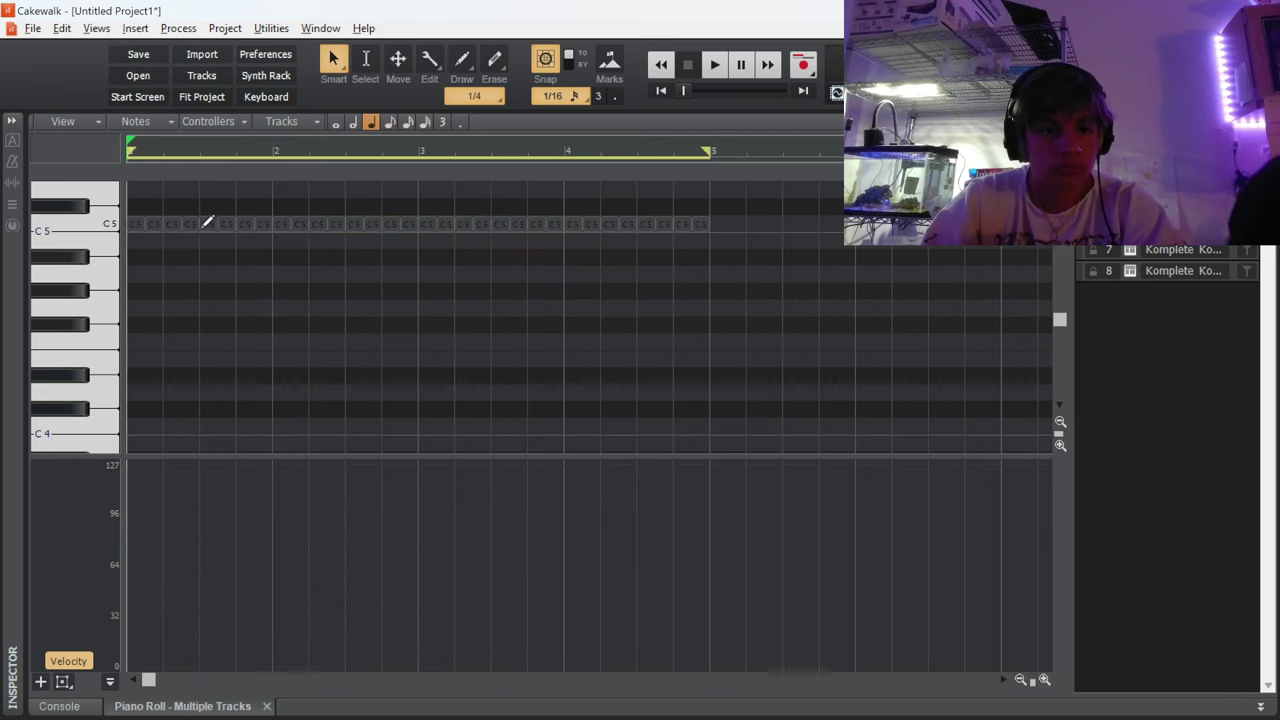
On track 6, place a quarter-note C5 on beat 3 of measure 1 and repeat it in measures 2 to 4
left_click(206, 223)
key("ctrl+d")
left_click_drag(217, 260, 369, 229)
key("ctrl+d")
key("ctrl+d")
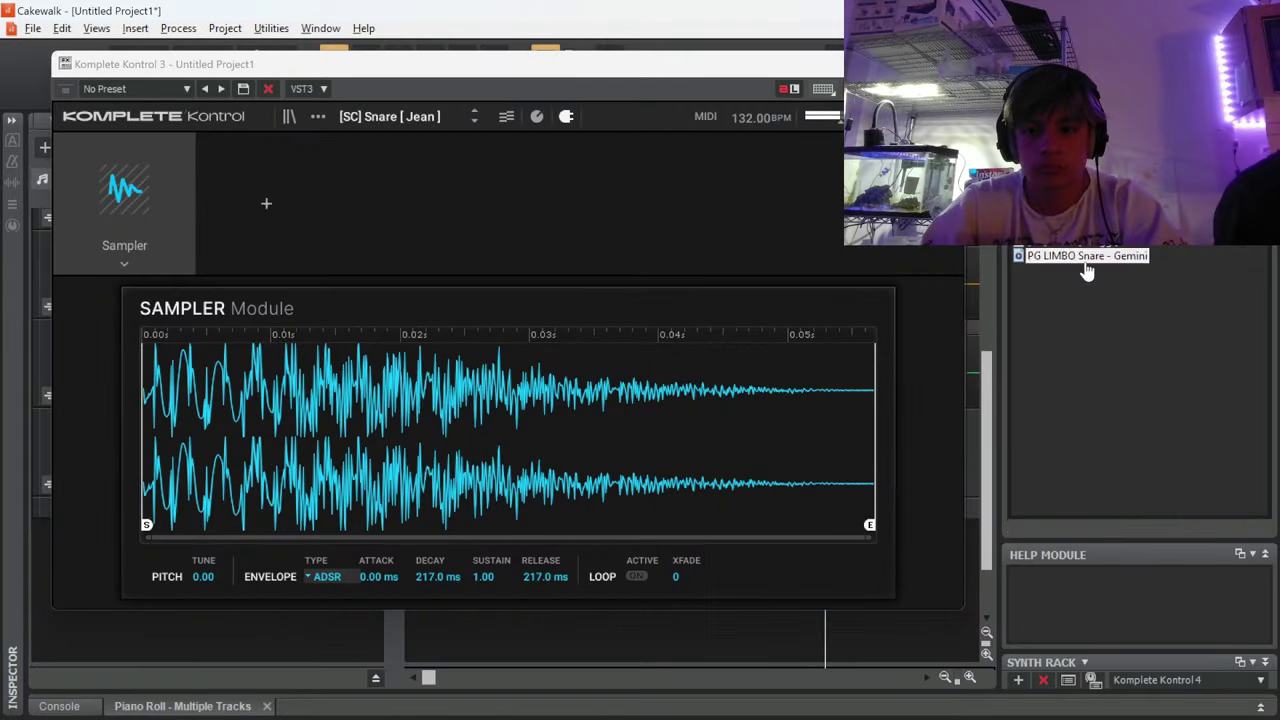
Load the PG LIMBO Snare - Gemini sample into the Komplete Kontrol sampler and close the plug-in window
left_click_drag(1086, 257, 690, 391)
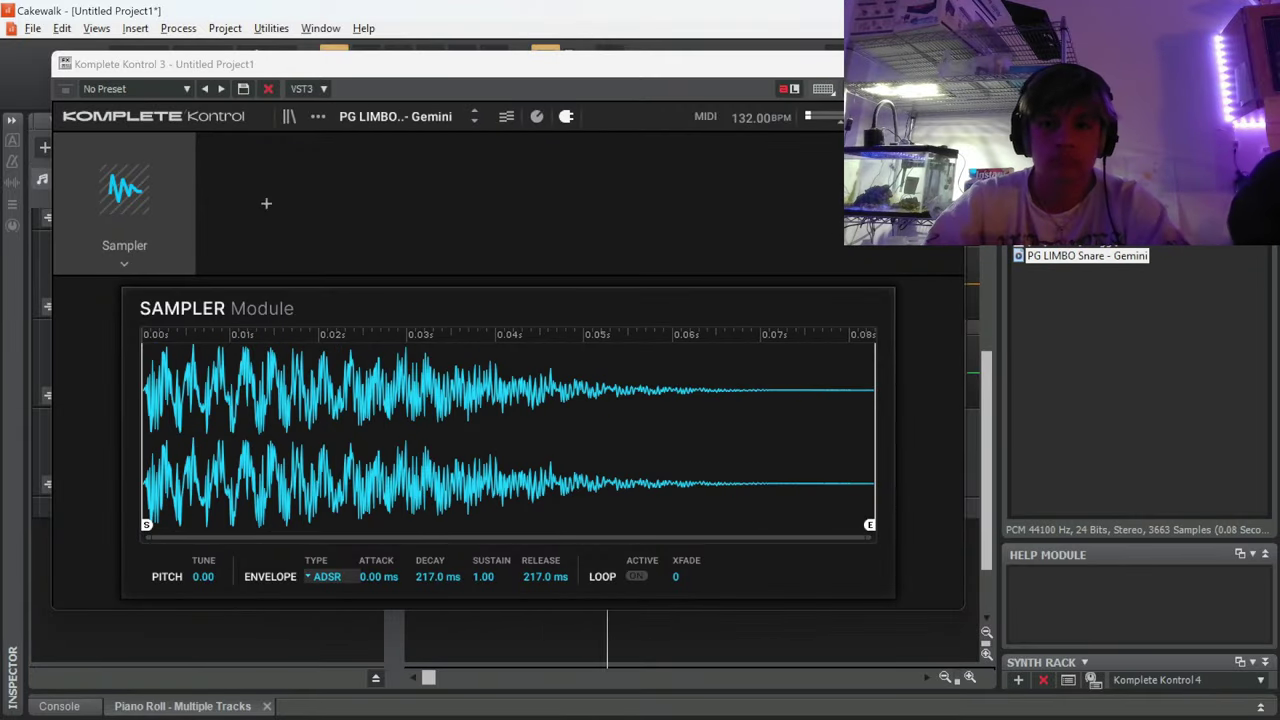
left_click(947, 64)
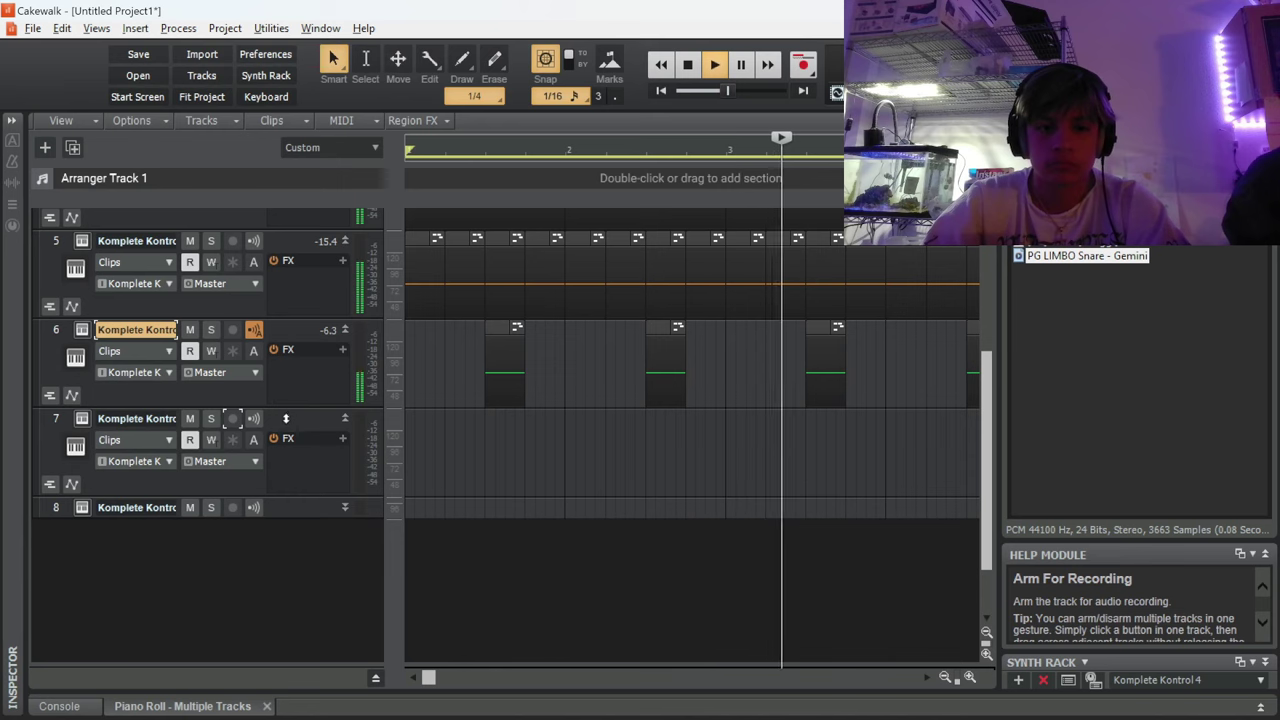
Select track 7, the third Komplete Kontrol track, and open it in the piano roll
scroll(499, 436, "up", 3)
scroll(499, 436, "down", 4)
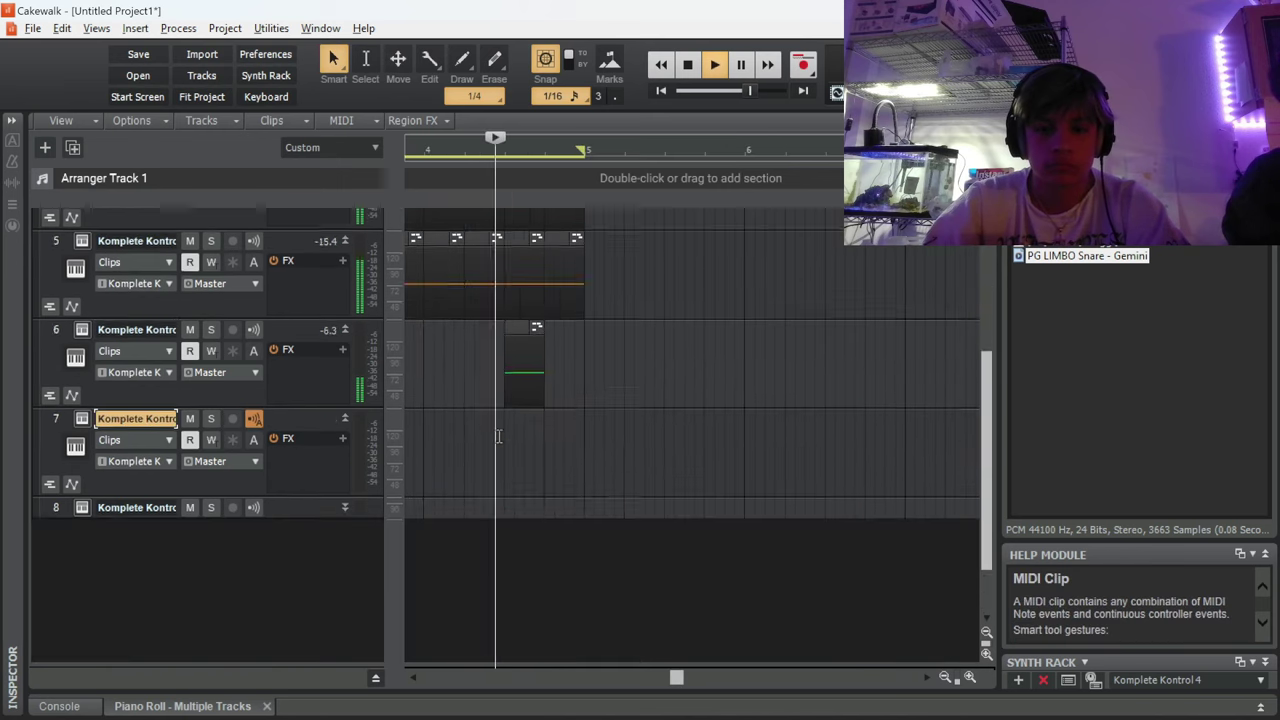
key("d")
key("d")
scroll(499, 427, "up", 1)
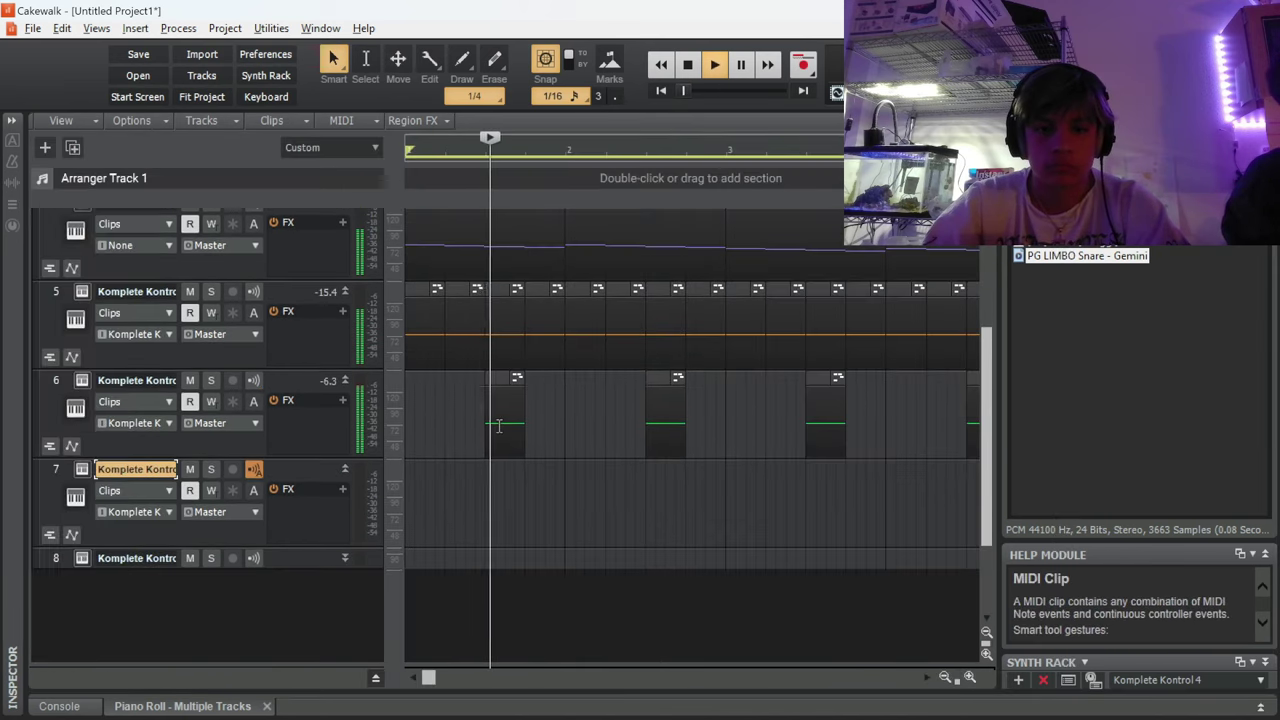
scroll(503, 388, "down", 1)
scroll(502, 387, "up", 3)
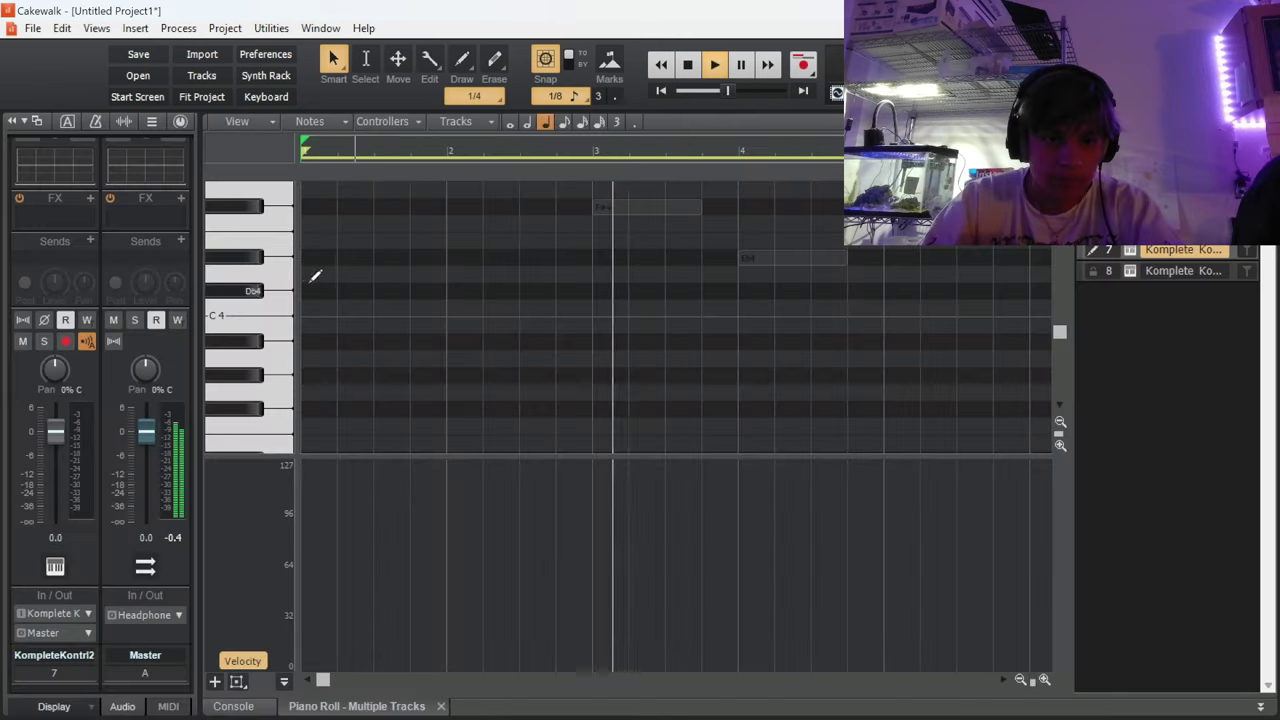
On track 7, draw a Db5 note from the start of measure 1 and shorten it to 3360 ticks
scroll(307, 268, "up", 1)
scroll(312, 258, "up", 2)
left_click_drag(308, 272, 457, 271)
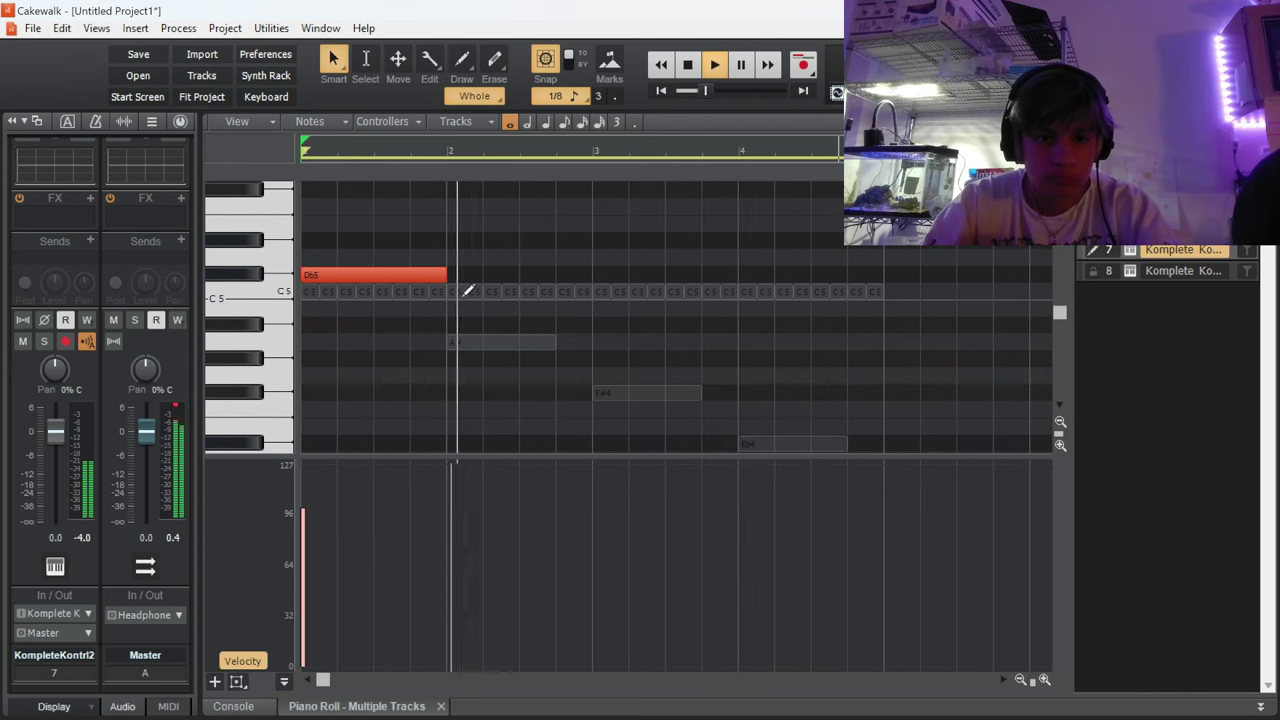
left_click_drag(445, 275, 428, 276)
key("space")
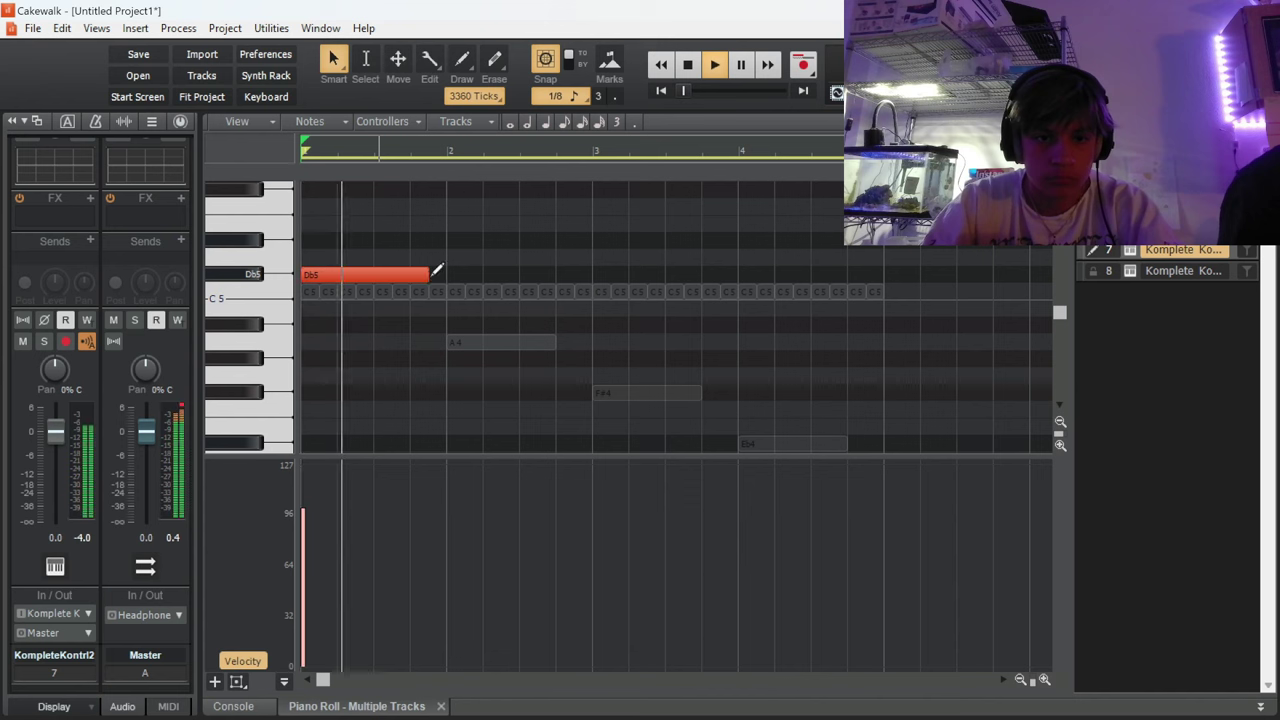
Shorten the first Db5 to a dotted half and add half-note Db5s on beat 2 of measure 2 and at the starts of measures 3 and 4
left_click(487, 274)
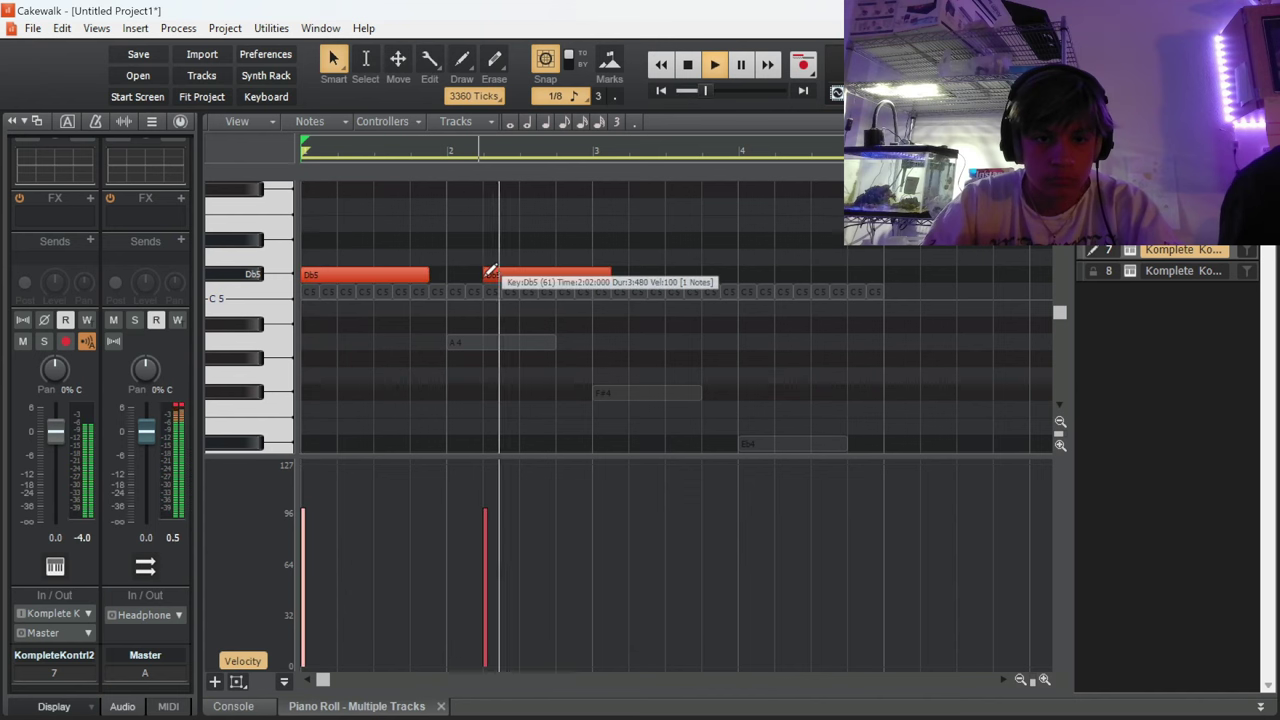
left_click_drag(428, 275, 410, 275)
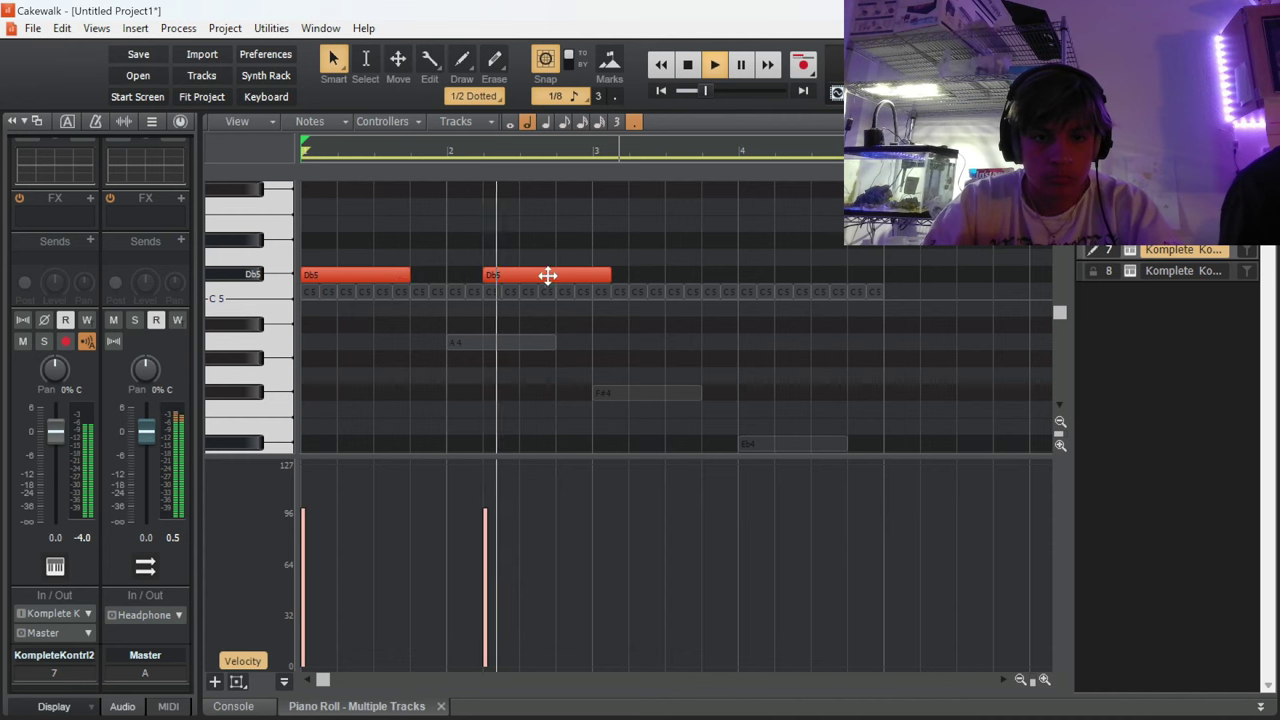
left_click_drag(601, 274, 556, 274)
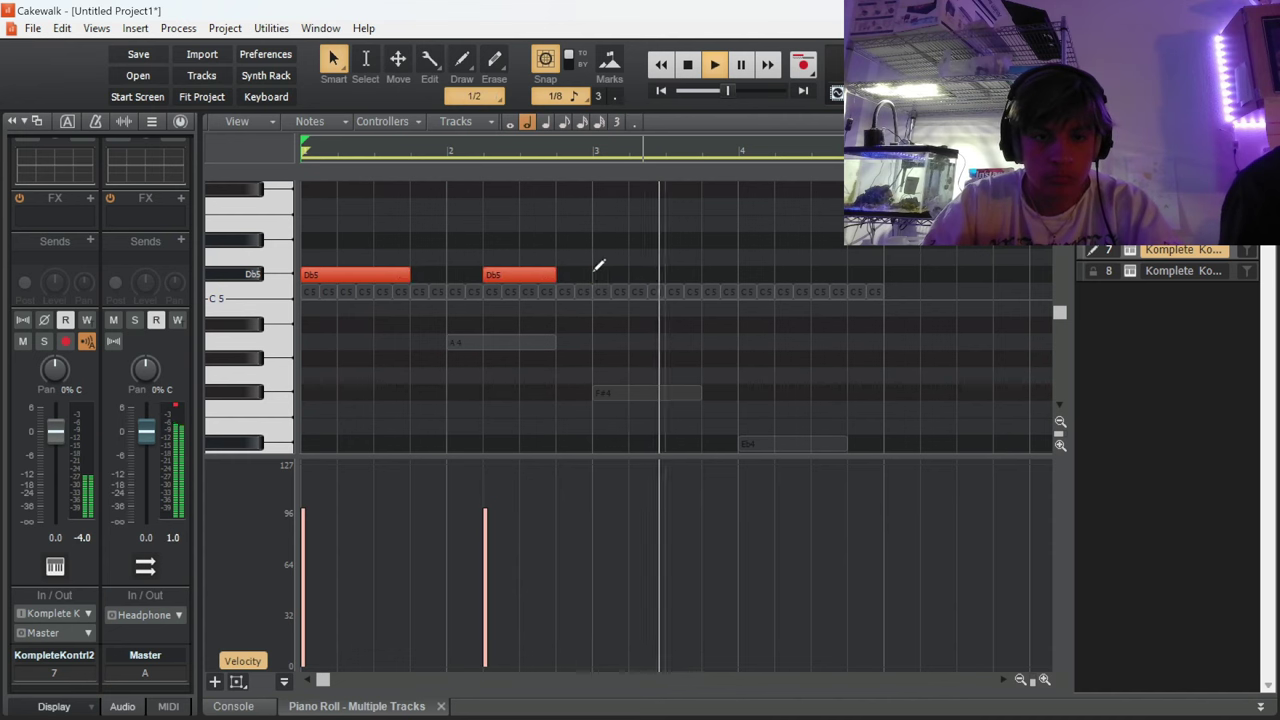
left_click(595, 274)
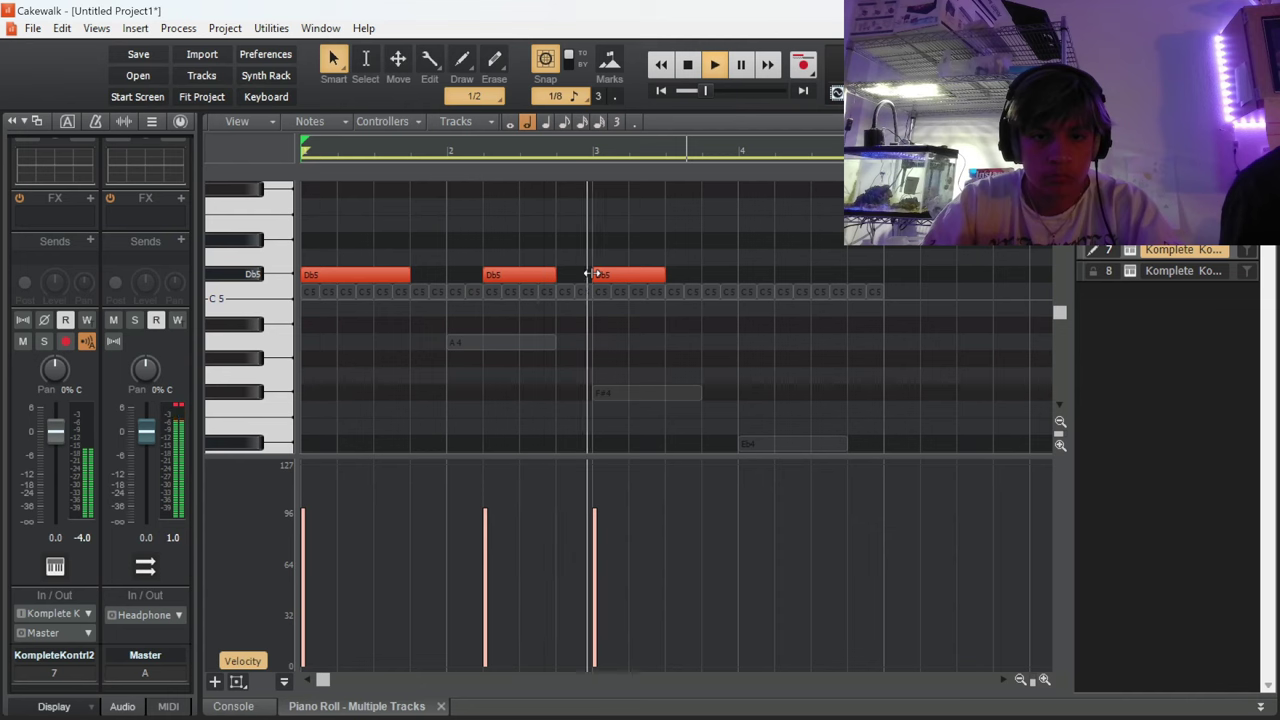
left_click(744, 270)
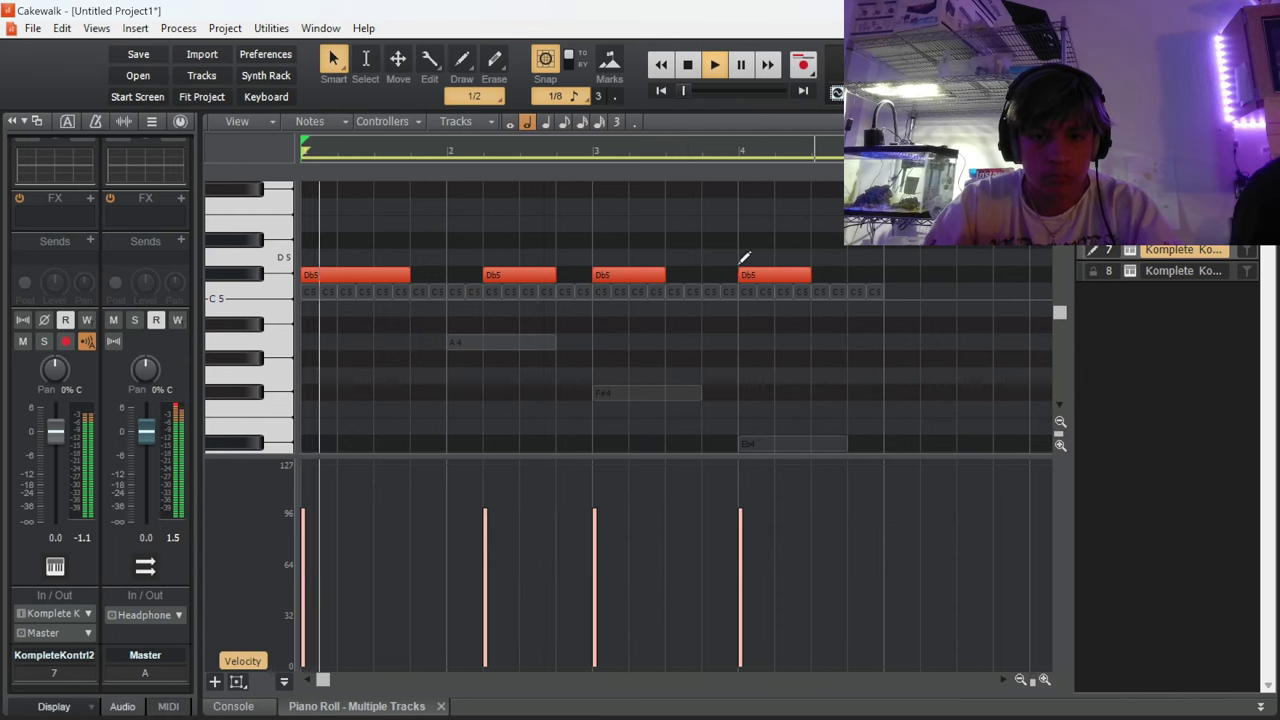
Replace the measure 4 Db5 with two consecutive dotted-quarter Db5 notes running from beat 2 to the end of the measure
key("d")
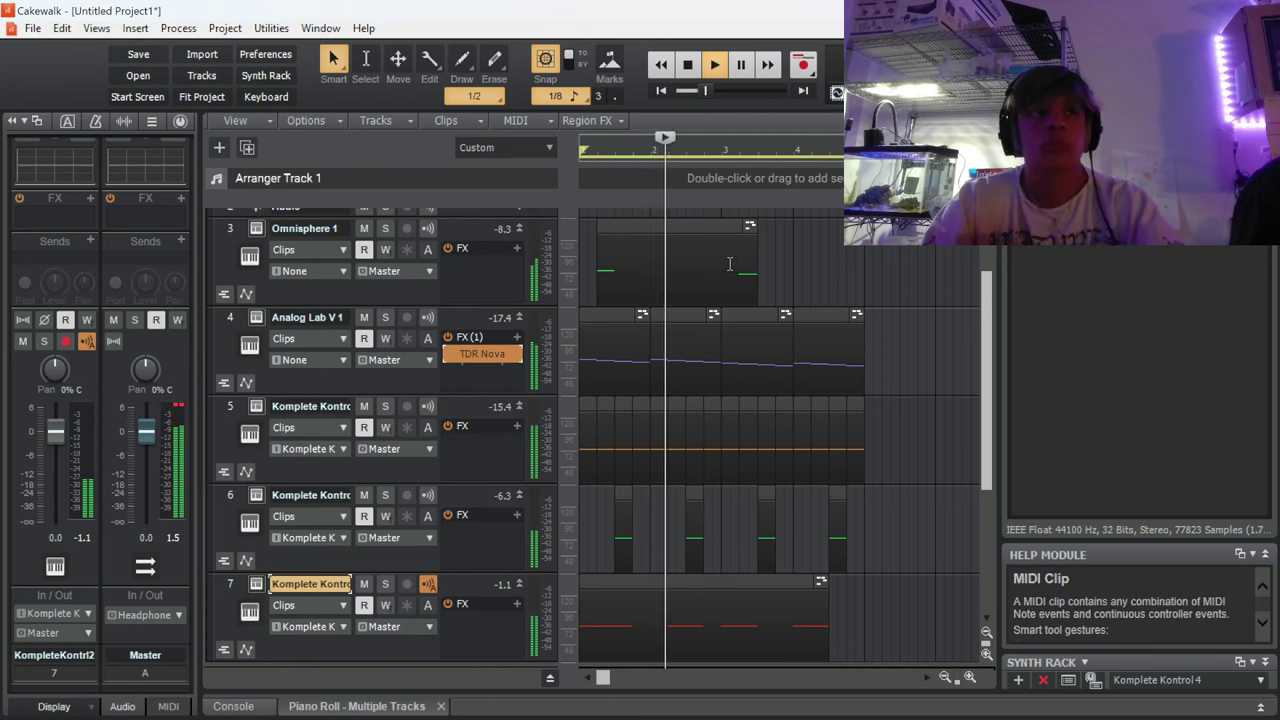
key("d")
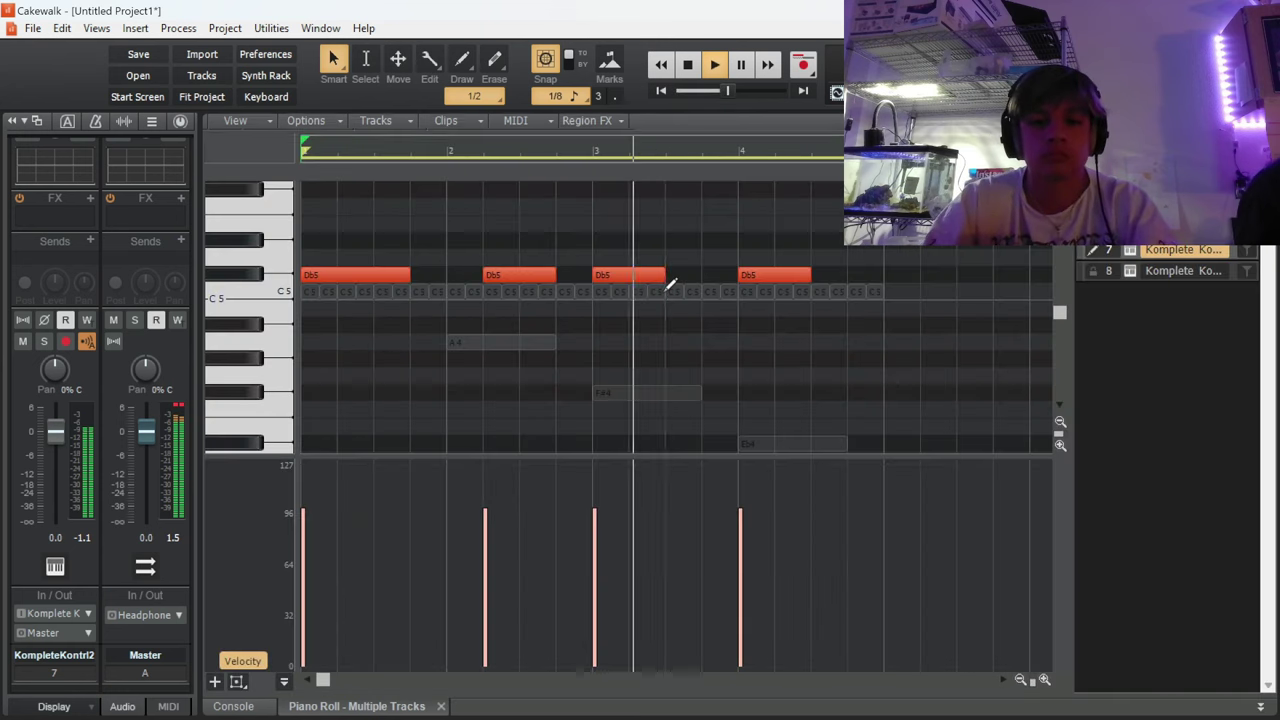
scroll(669, 283, "down", 1)
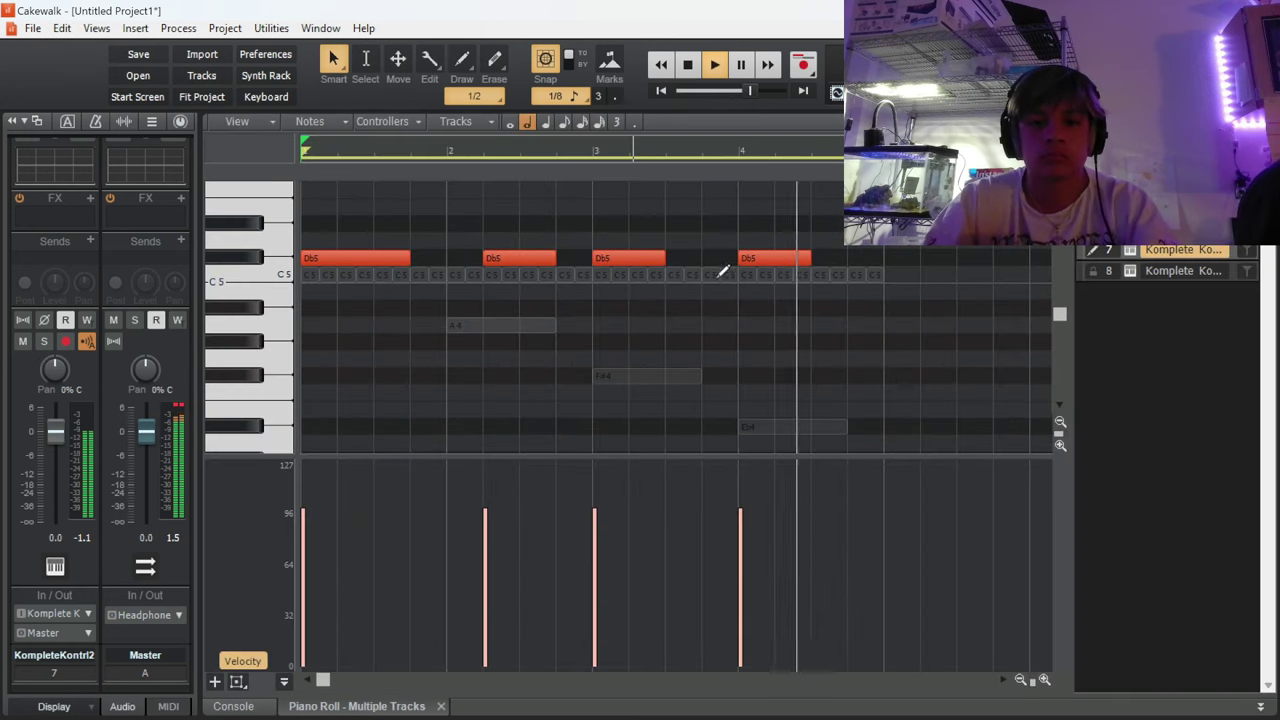
left_click_drag(795, 260, 883, 261)
left_click(829, 266)
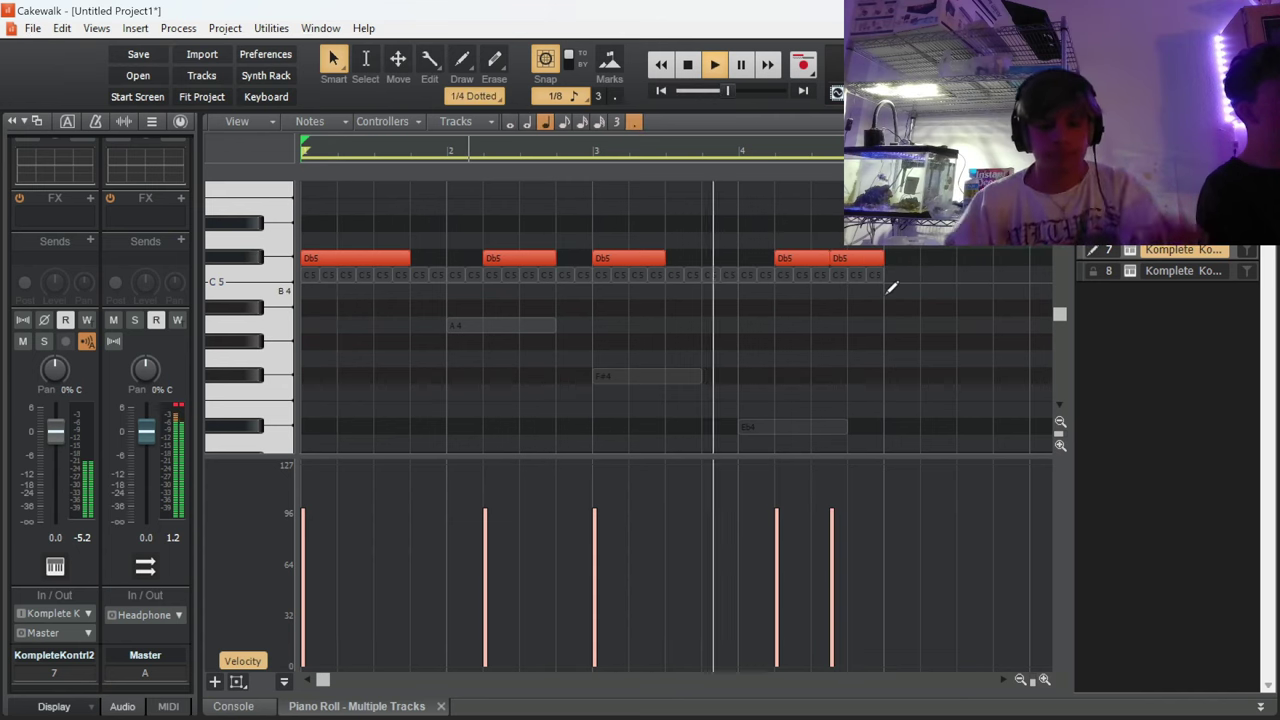
On track 6, add an eighth-note C5 on the last eighth of measure 4
key("d")
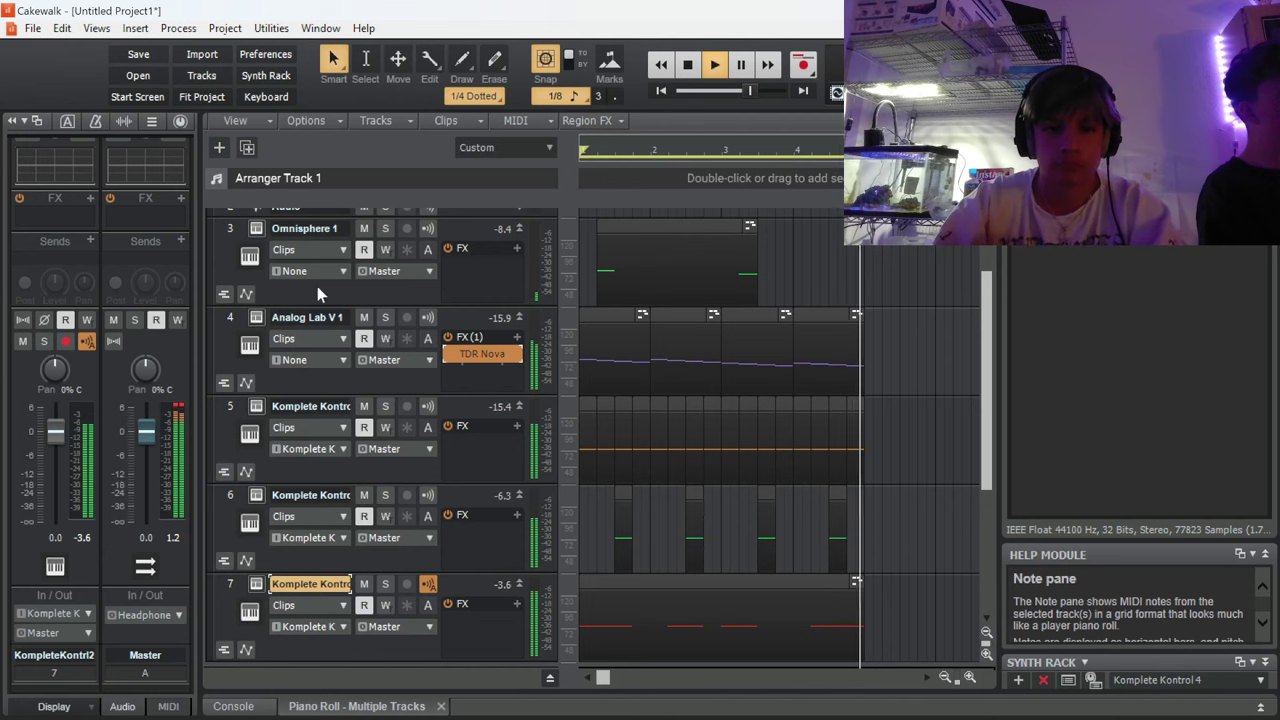
key("d")
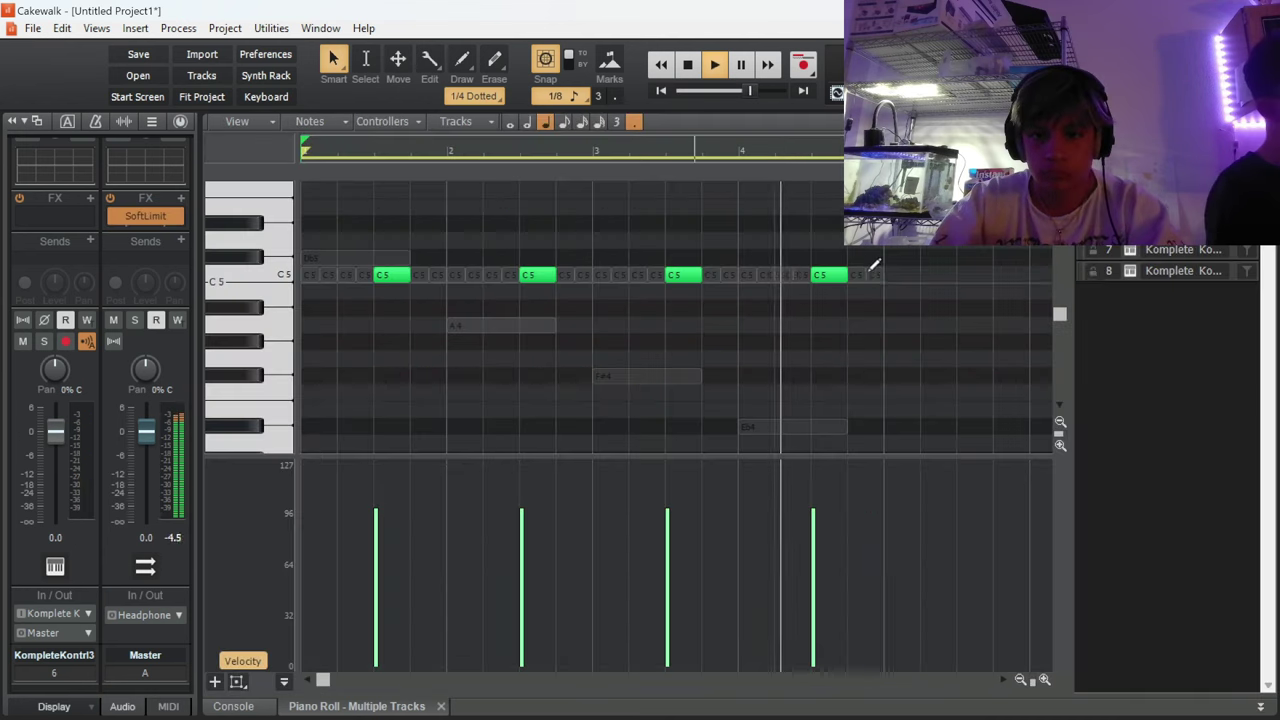
left_click(878, 275)
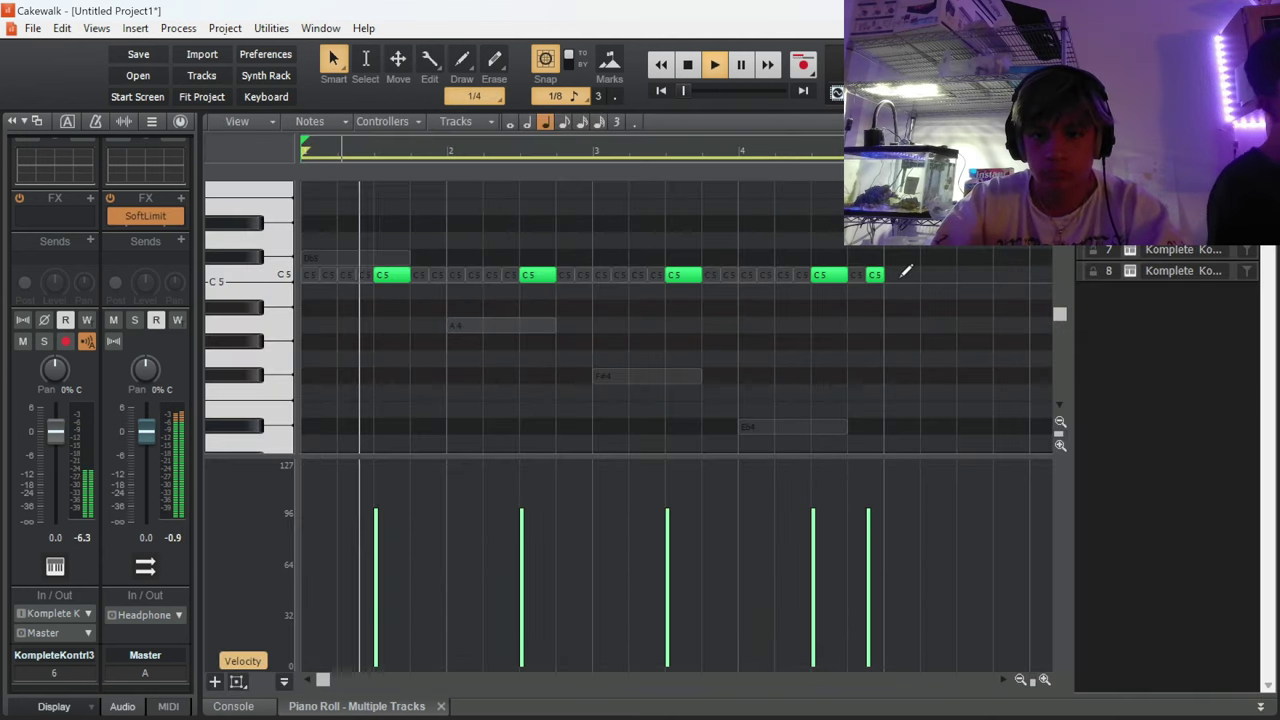
On track 7, place a quarter-note Db6 on beat 4 of measure 15 and play the passage from measure 15
mouse_move(660, 258)
left_mouse_down()
mouse_move(693, 256)
mouse_move(693, 187)
mouse_move(672, 230)
mouse_move(668, 220)
left_mouse_up()
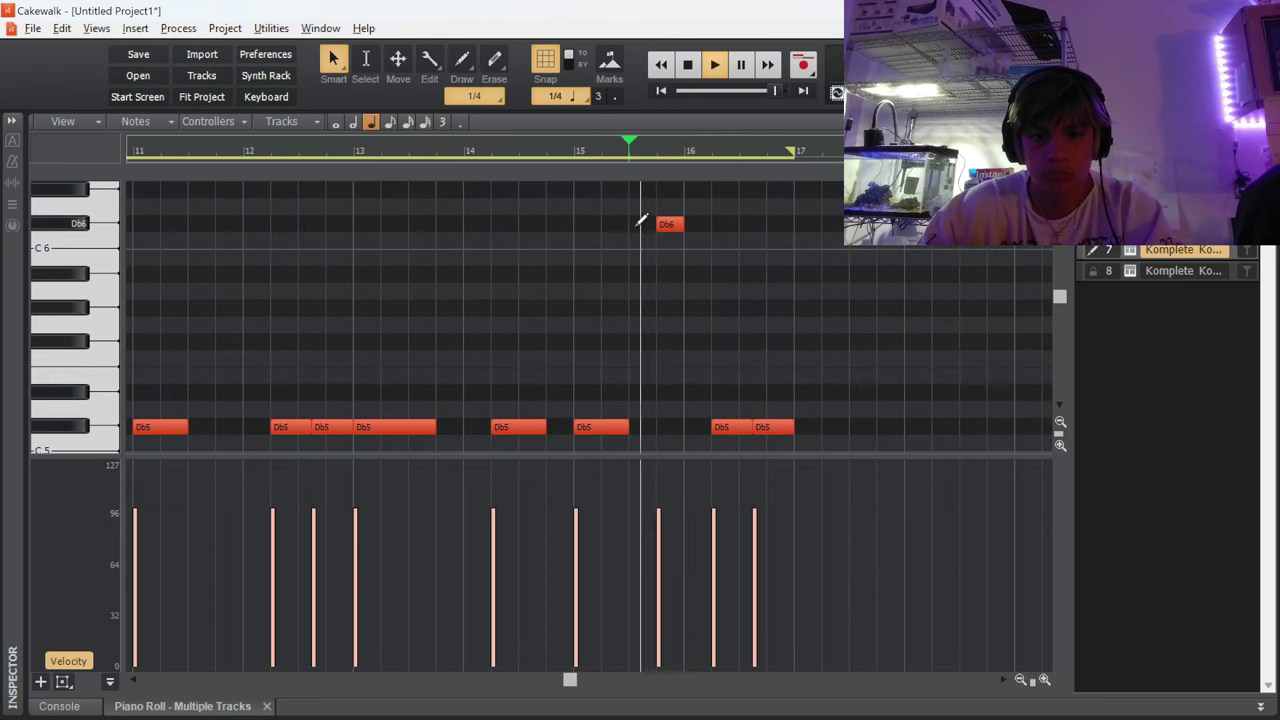
key("space")
left_click(584, 247)
key("space")
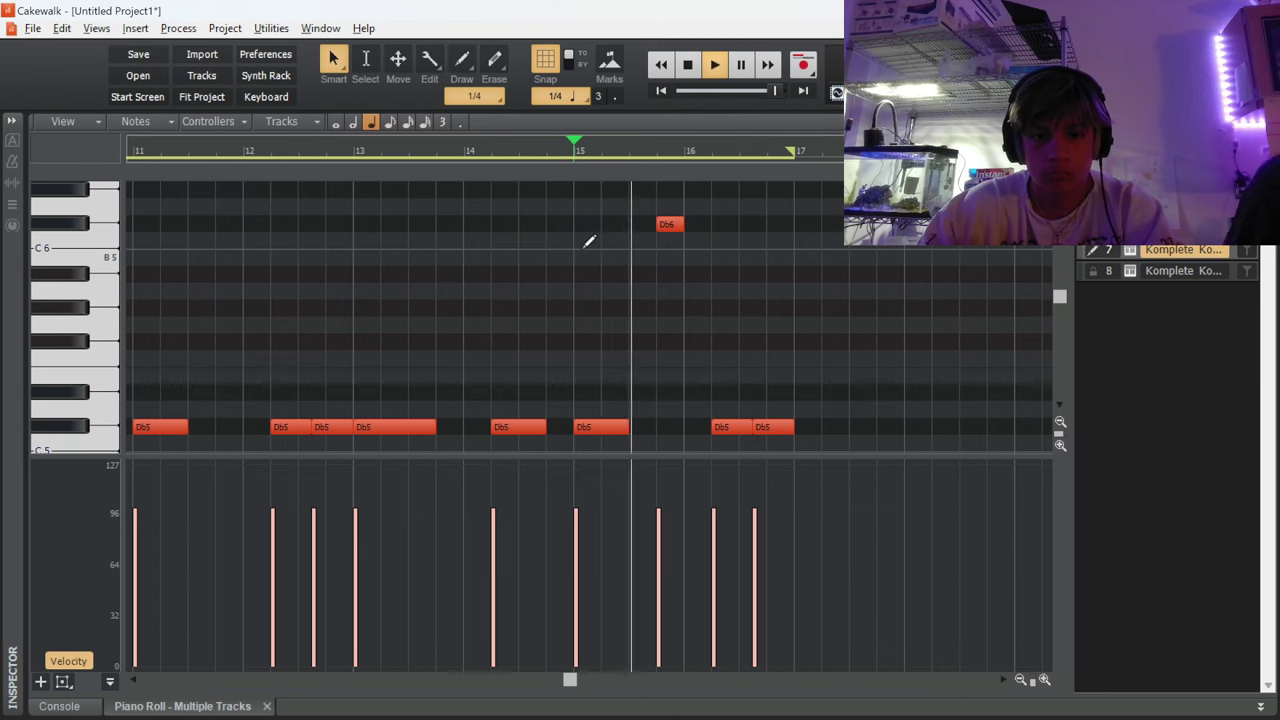
double_click(670, 224)
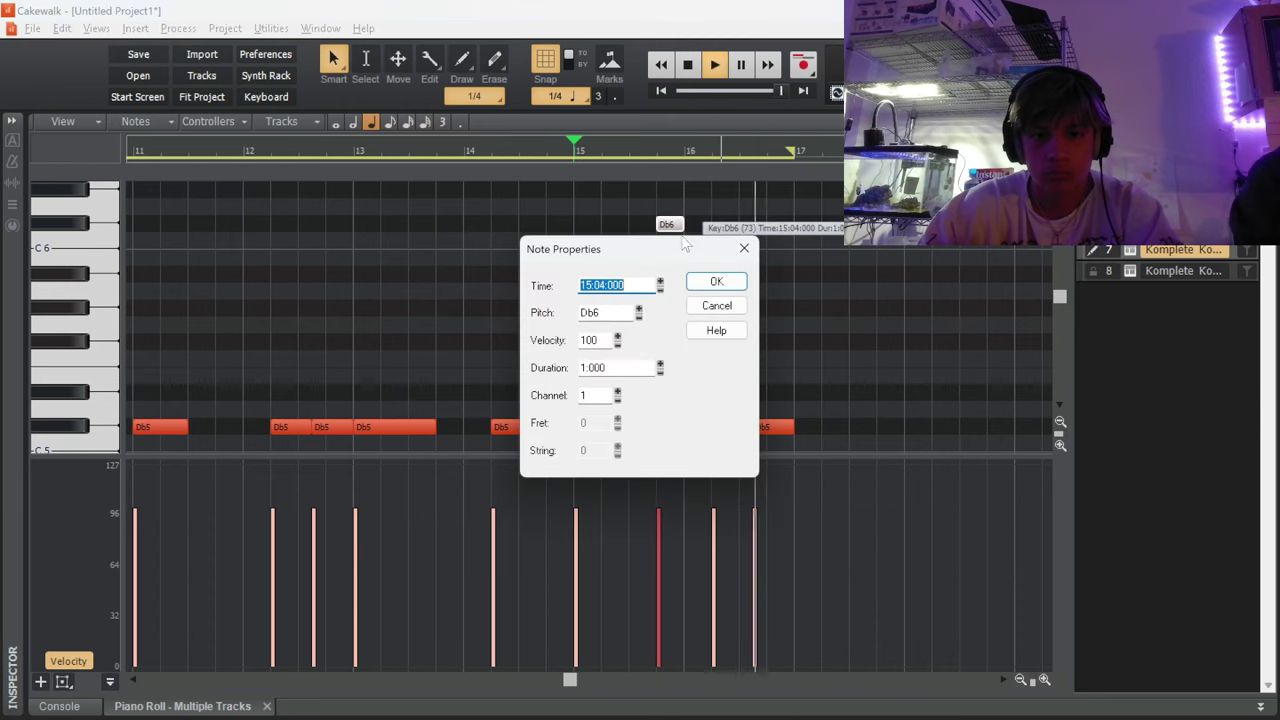
left_click(742, 249)
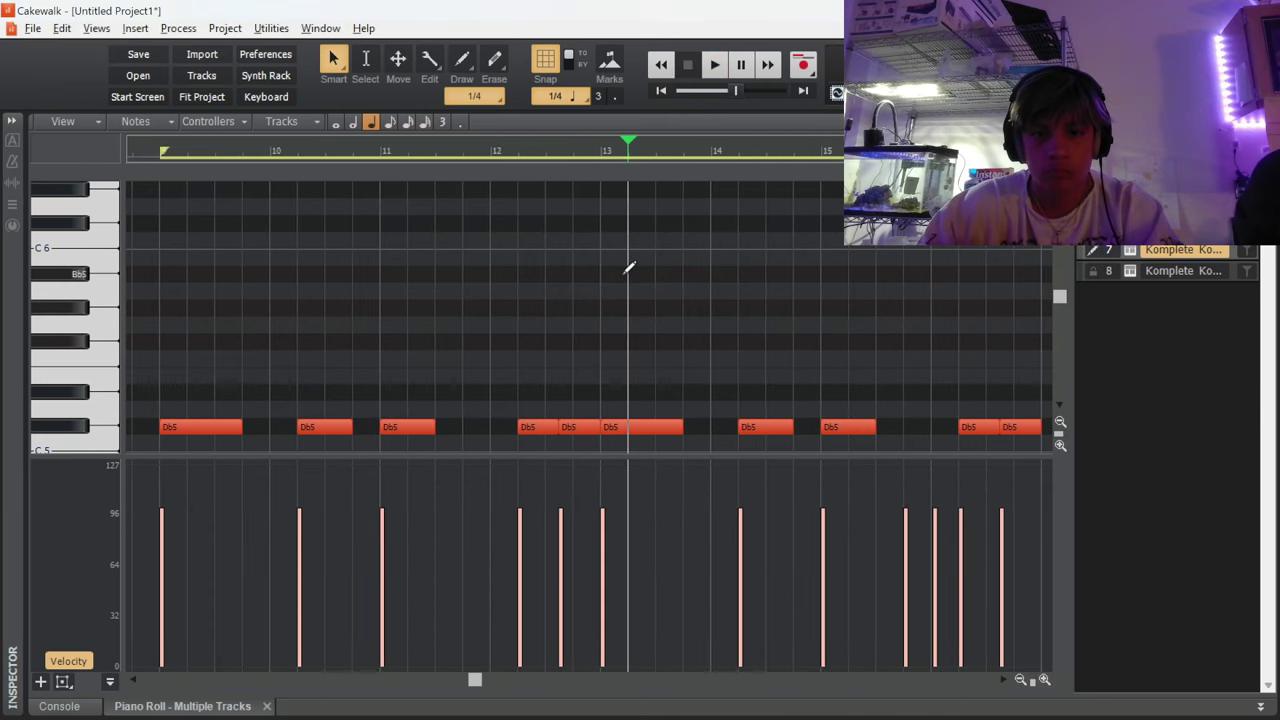
Play back track 7's pattern from the loop start and around the Db6 notes in measures 15 and 16
key("space")
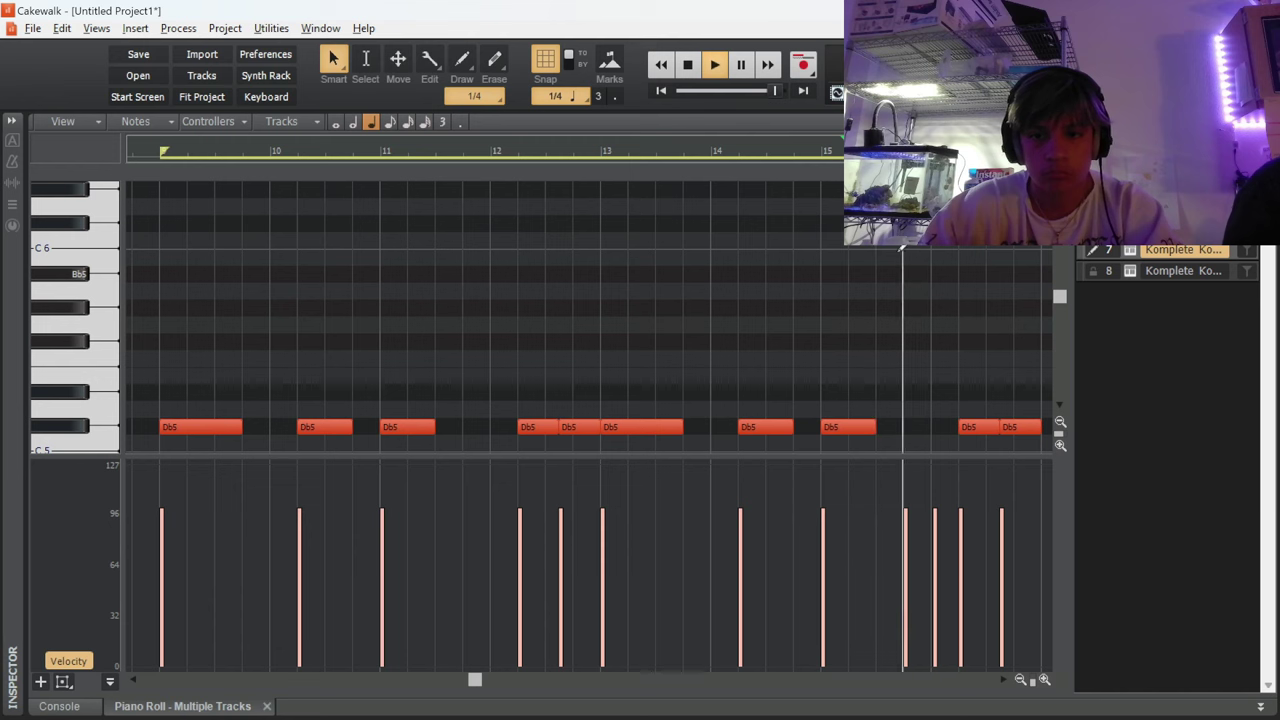
key("space")
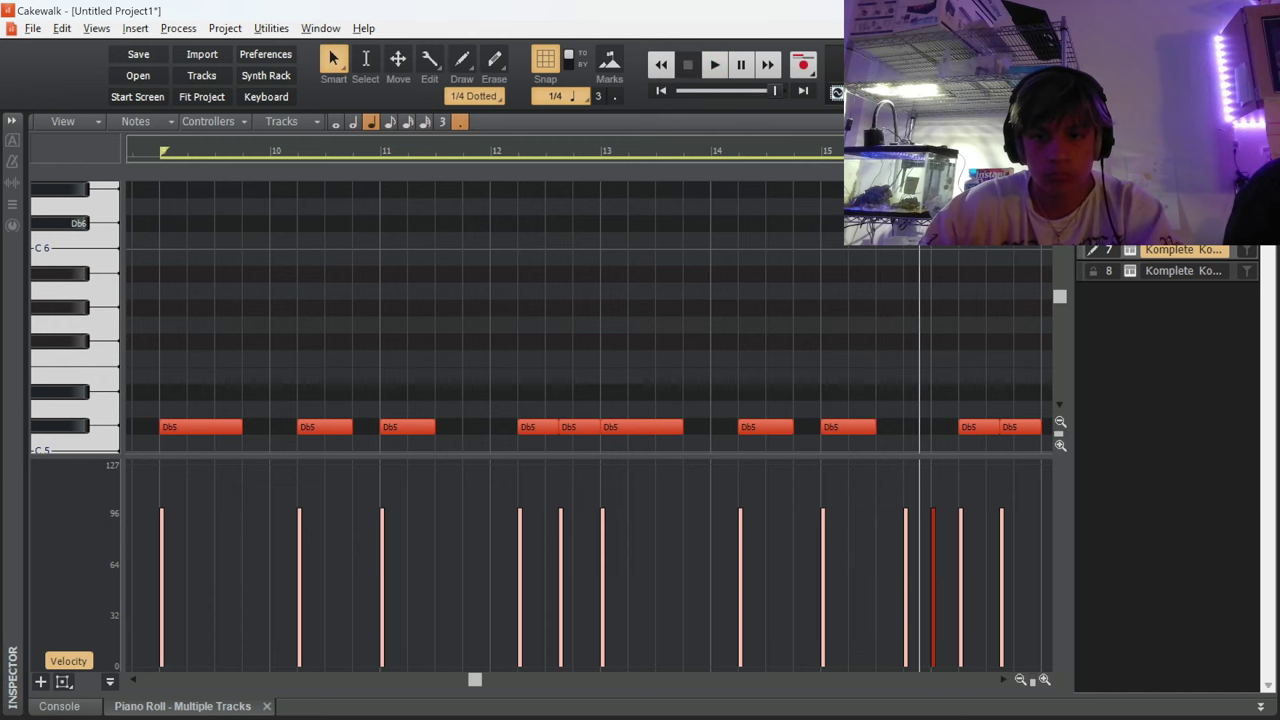
left_click(808, 252)
key("space")
scroll(904, 250, "up", 2)
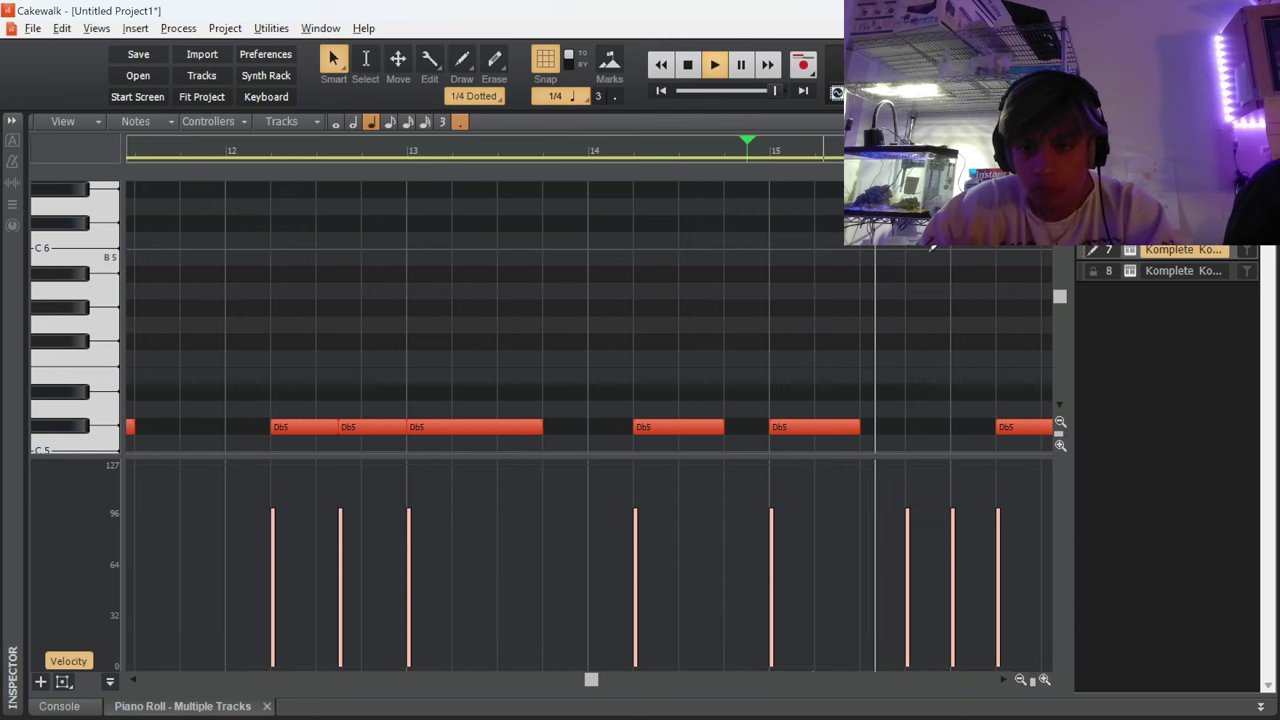
key("w")
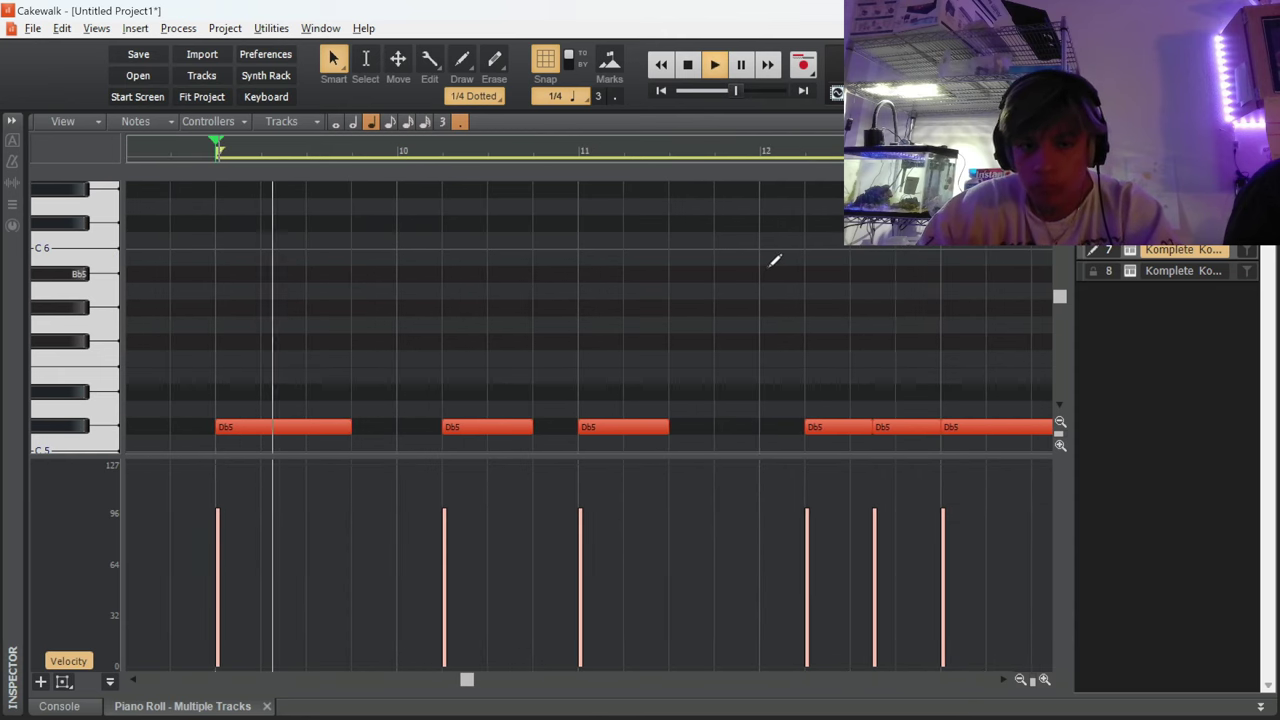
key("ctrl+Left")
key("space")
key("space")
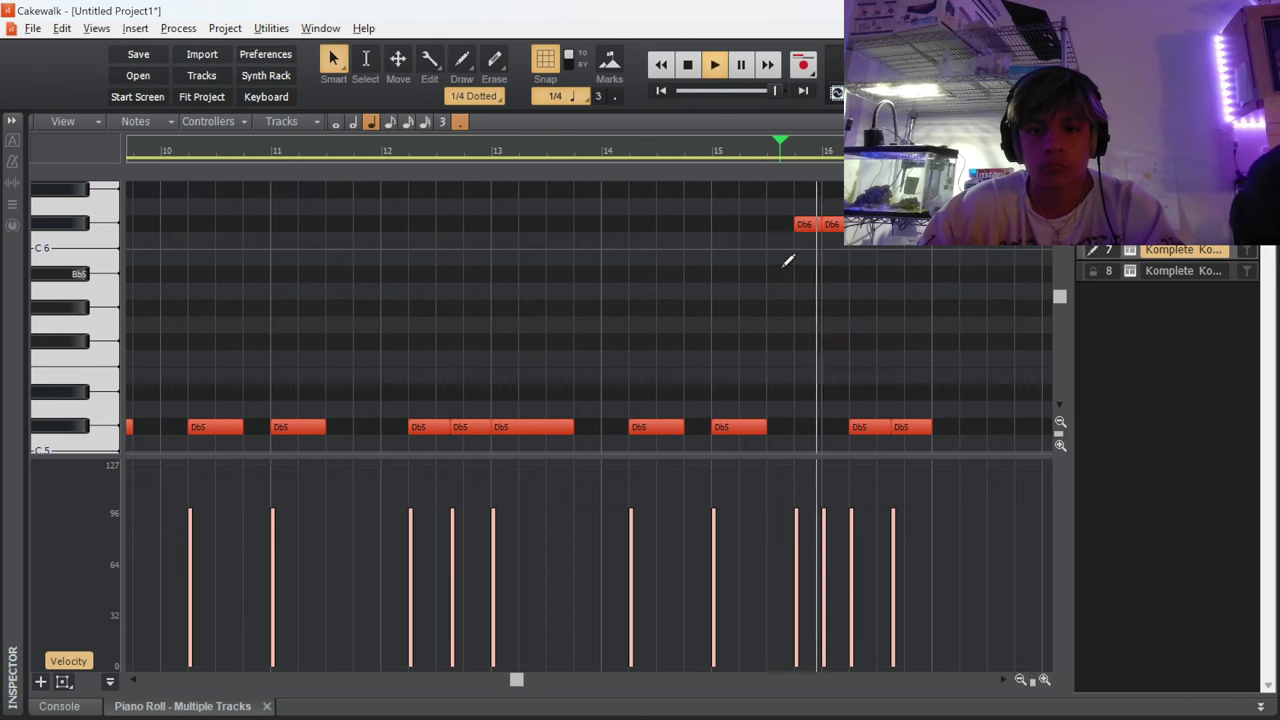
Shift the second Db6 half a beat later in measure 16 and delete the Db5 on beat 2 of that measure
key("space")
key("ctrl+Right")
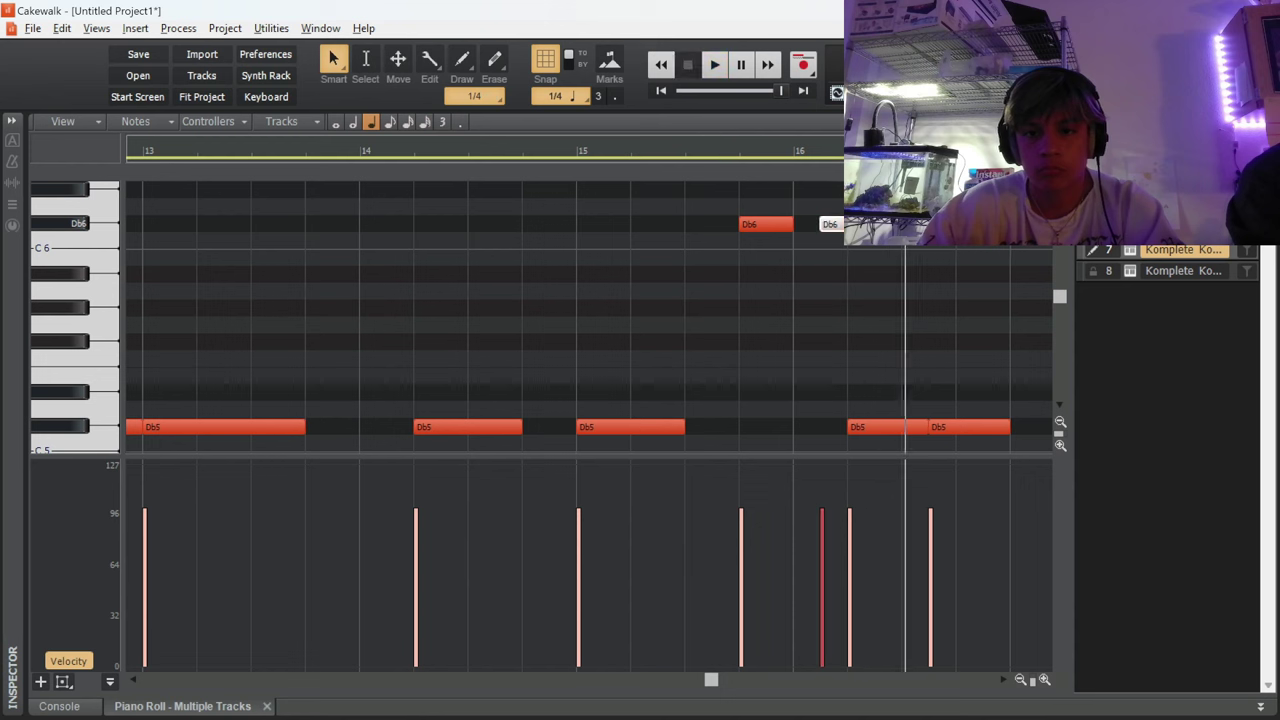
key("space")
left_click(679, 285)
left_click(871, 431)
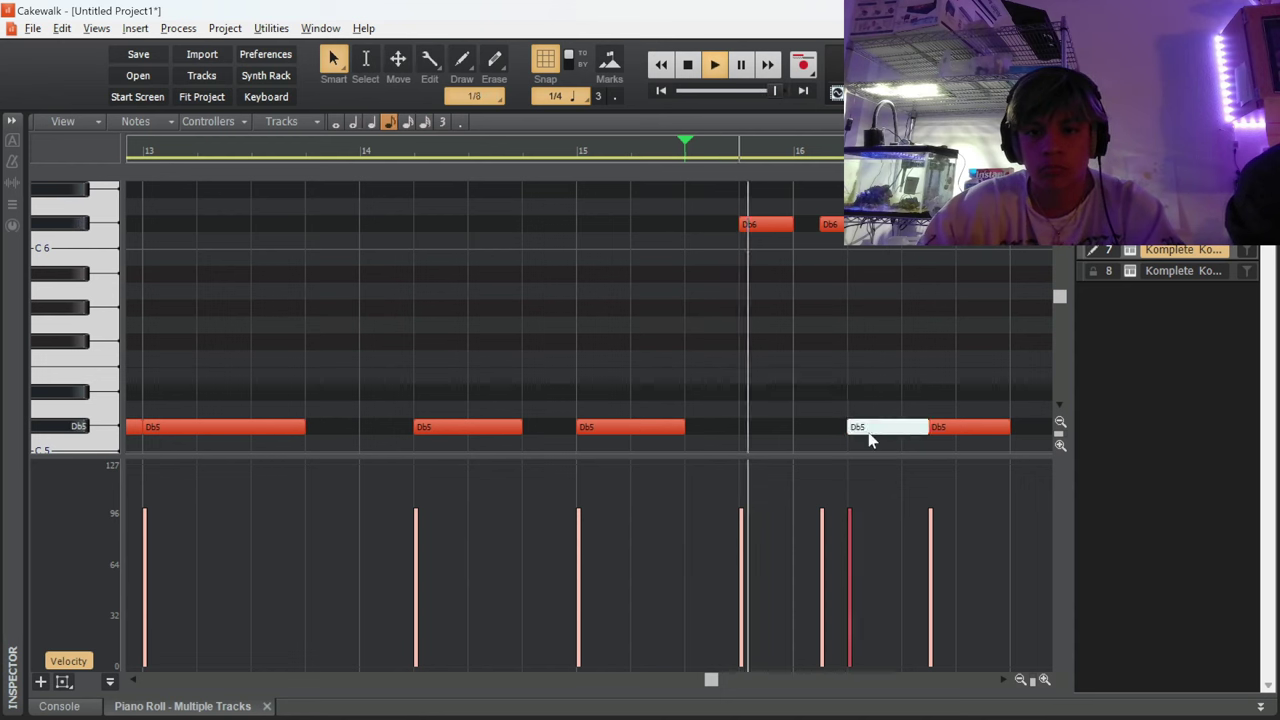
key("Delete")
Lengthen the first Db6 to a dotted quarter so it meets the second one, and slightly lower its velocity
key("space")
left_click(857, 225)
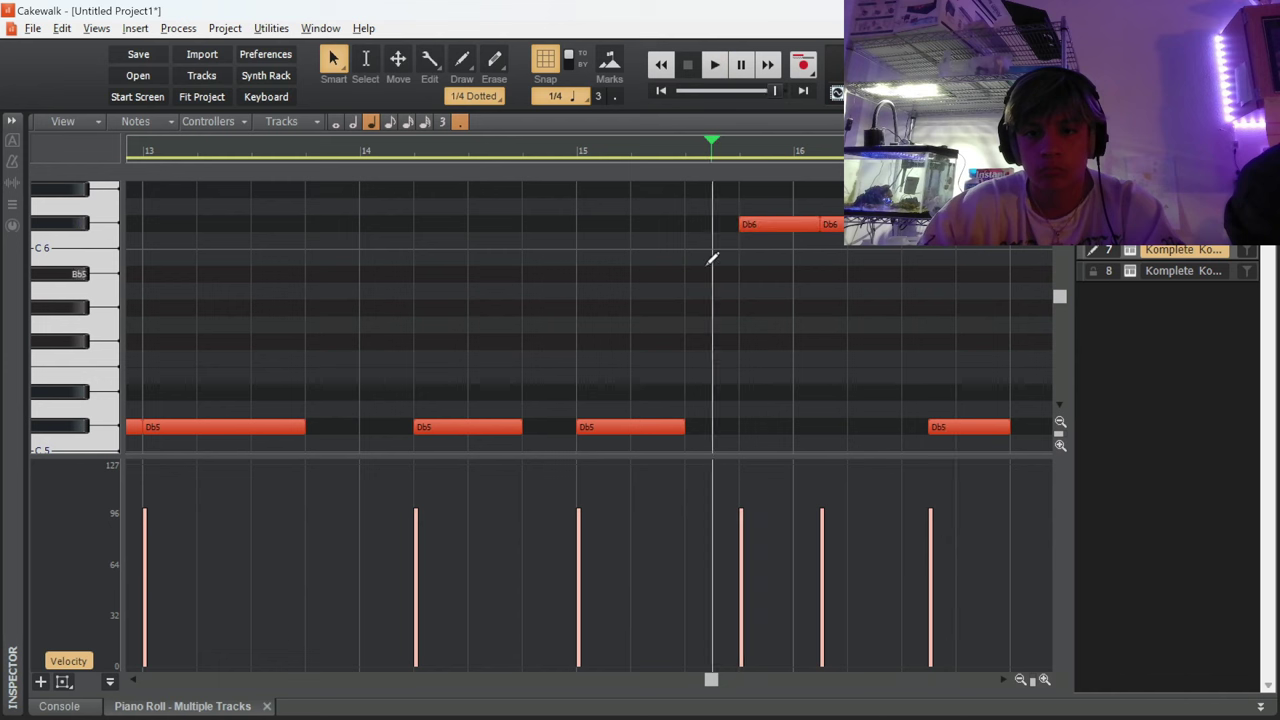
key("space")
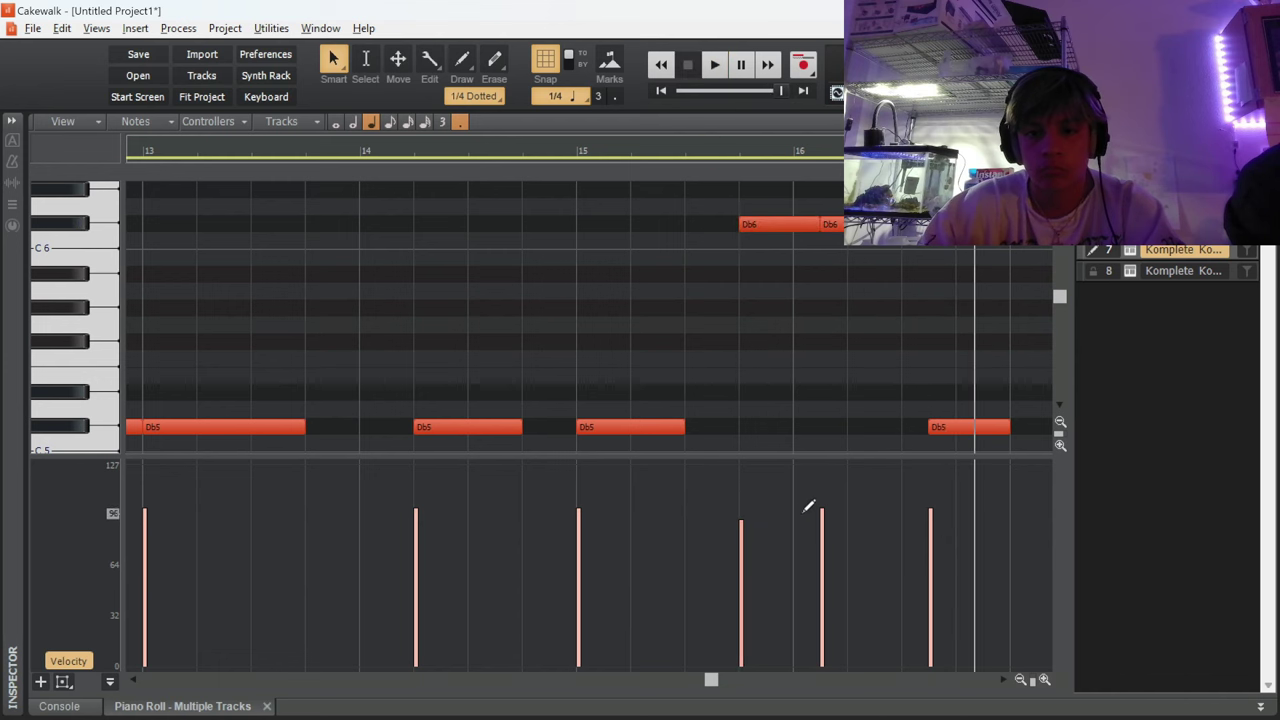
On track 8, place a quarter-note C5 on beat 2 of measure 9 and lower its velocity to about 64
left_click_drag(274, 358, 334, 357)
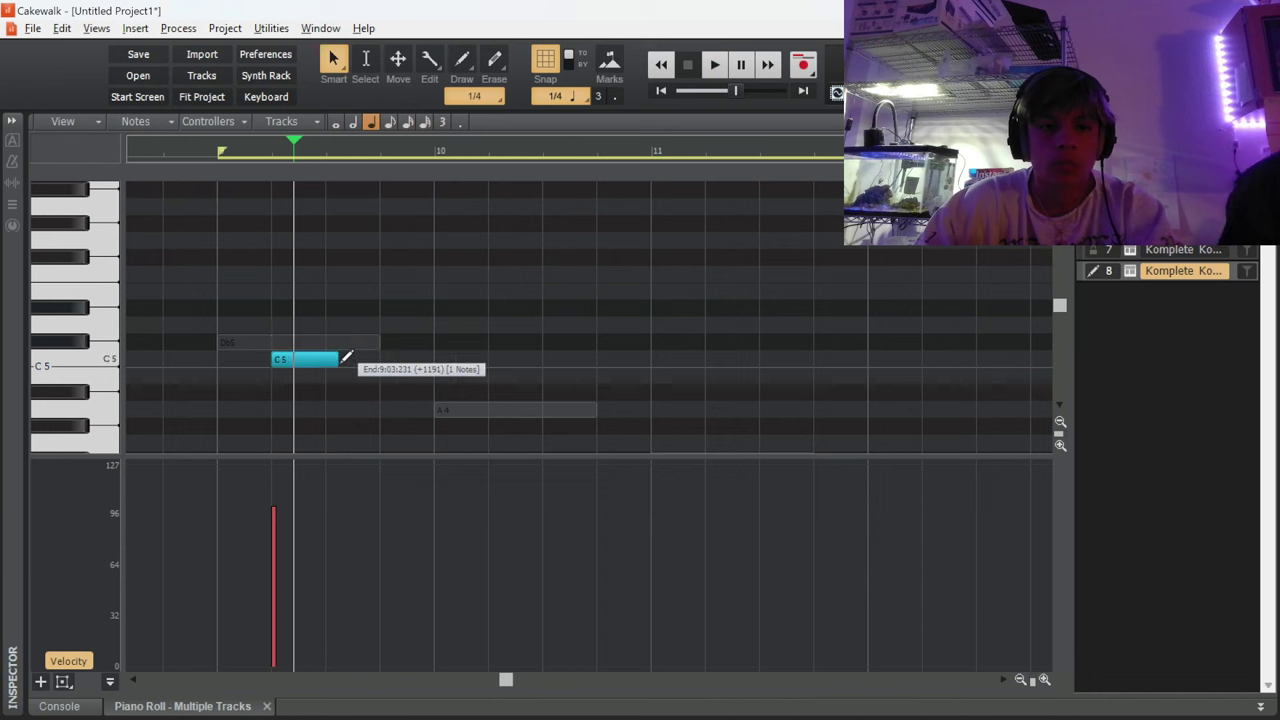
key("space")
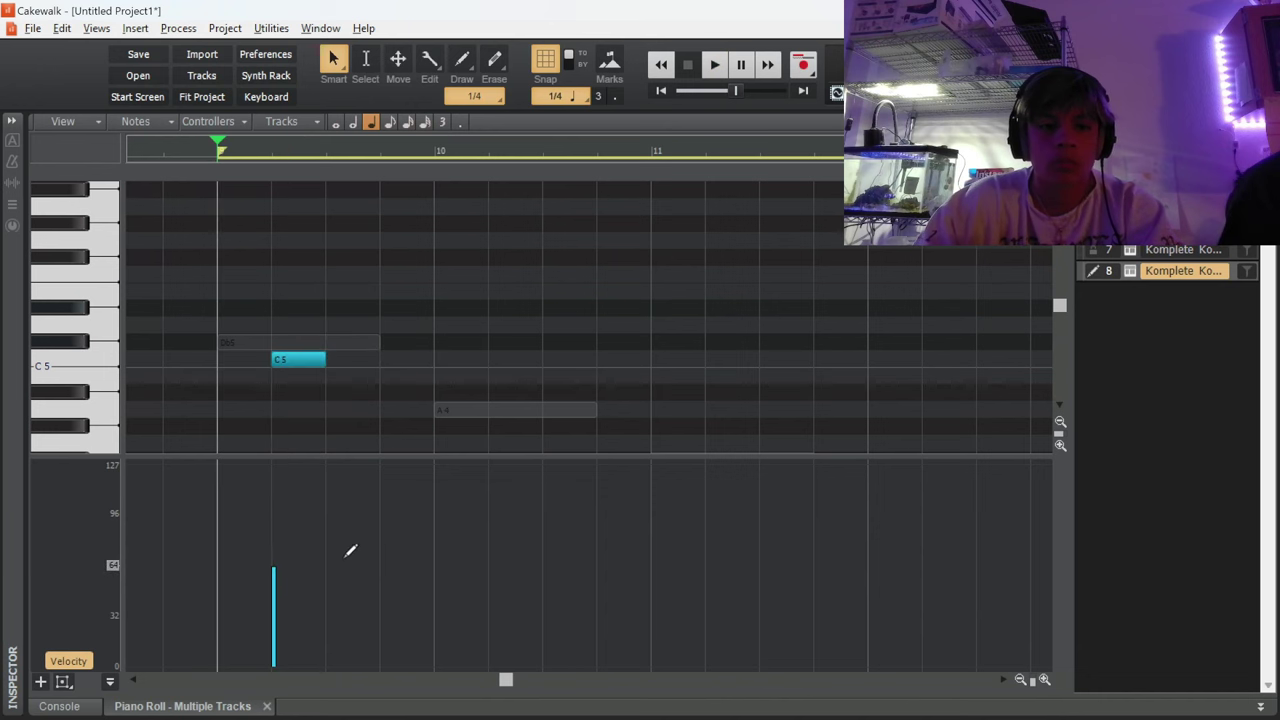
left_click(492, 358)
right_click(495, 358)
Duplicate the C5 to beat 2 of measure 10, raise the copy's velocity to about 87, and play it back
key("ctrl+a")
key("ctrl+d")
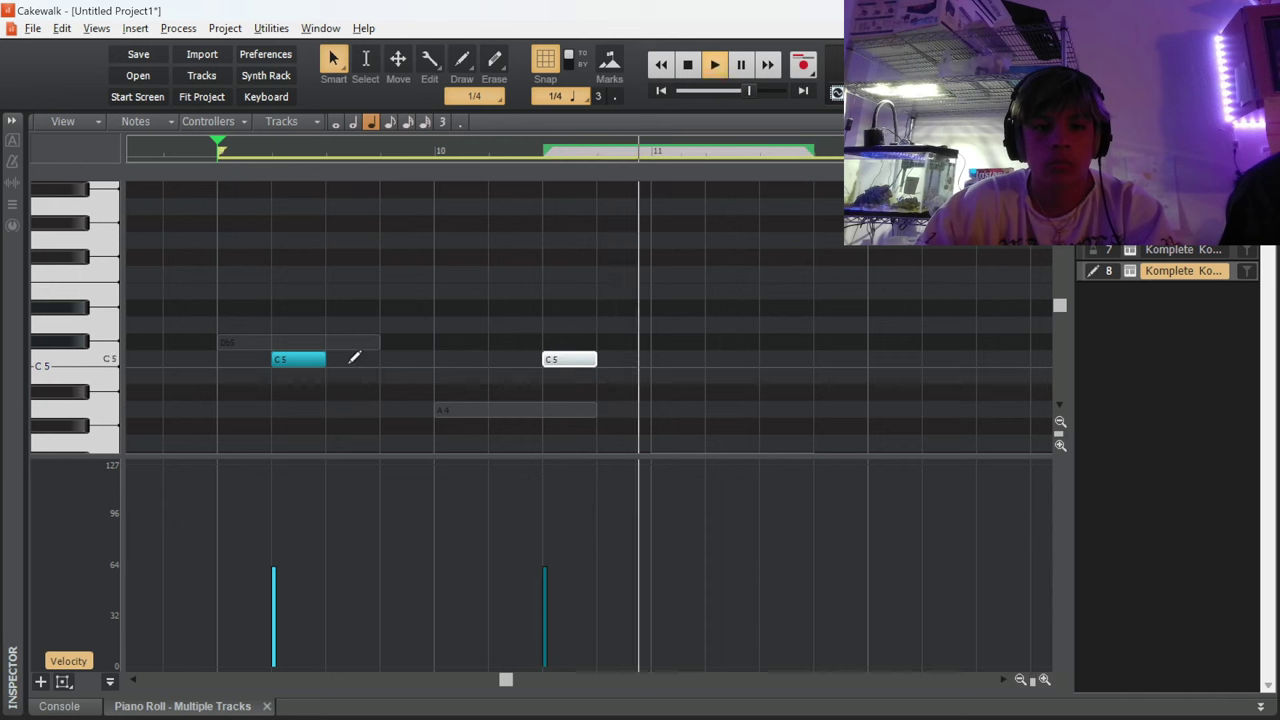
key("ctrl+space")
left_click_drag(573, 356, 519, 357)
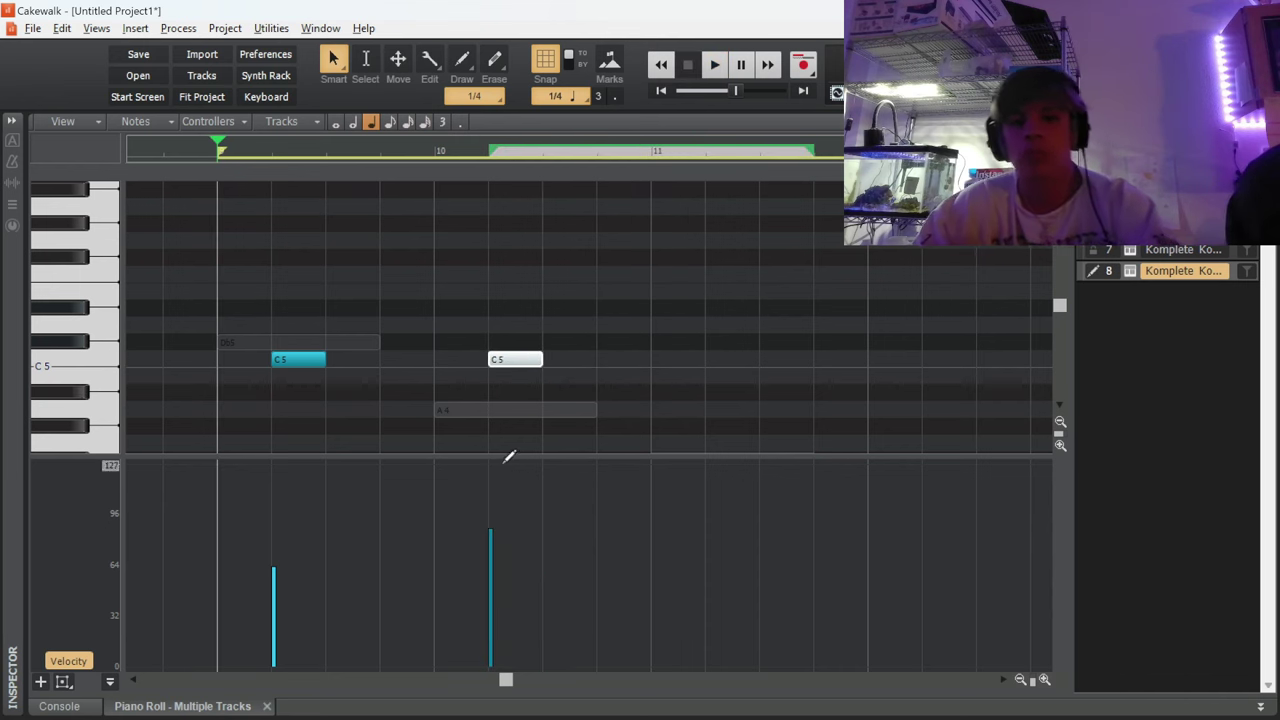
left_click(480, 421)
key("space")
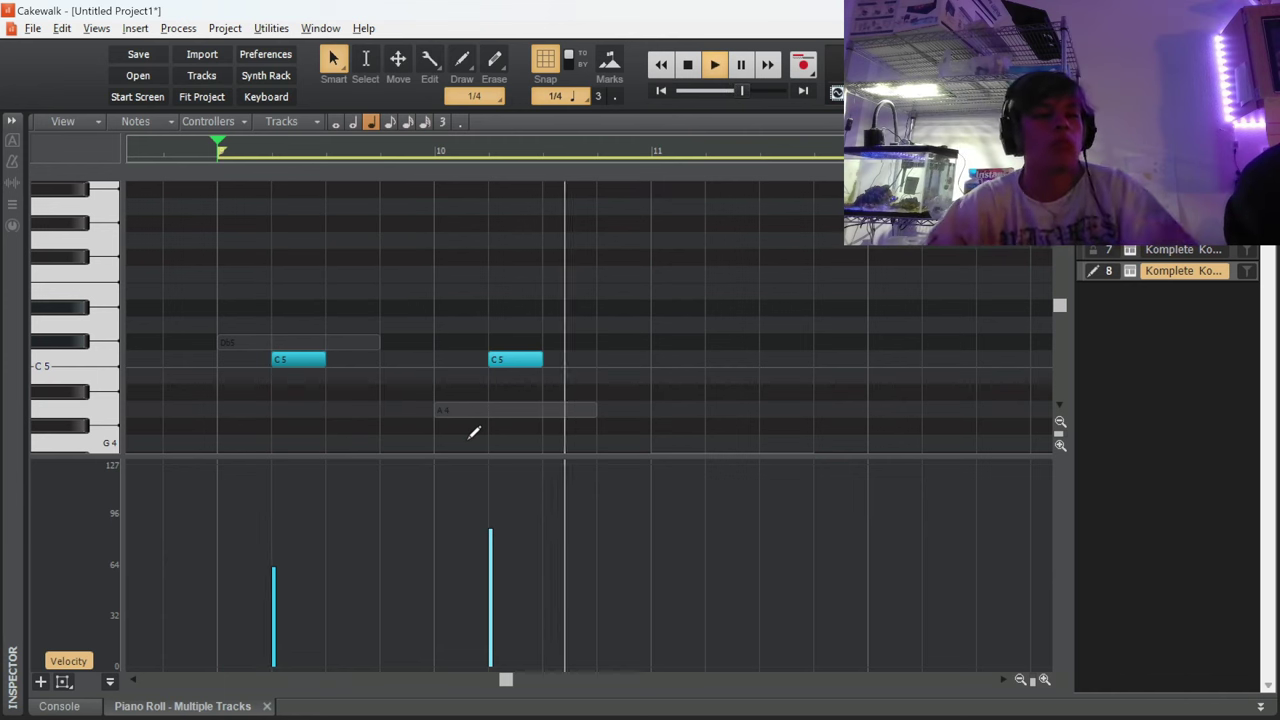
Duplicate the two C5 notes onto beat 2 of measures 11 and 12
key("space")
left_click_drag(603, 394, 212, 288)
key("d")
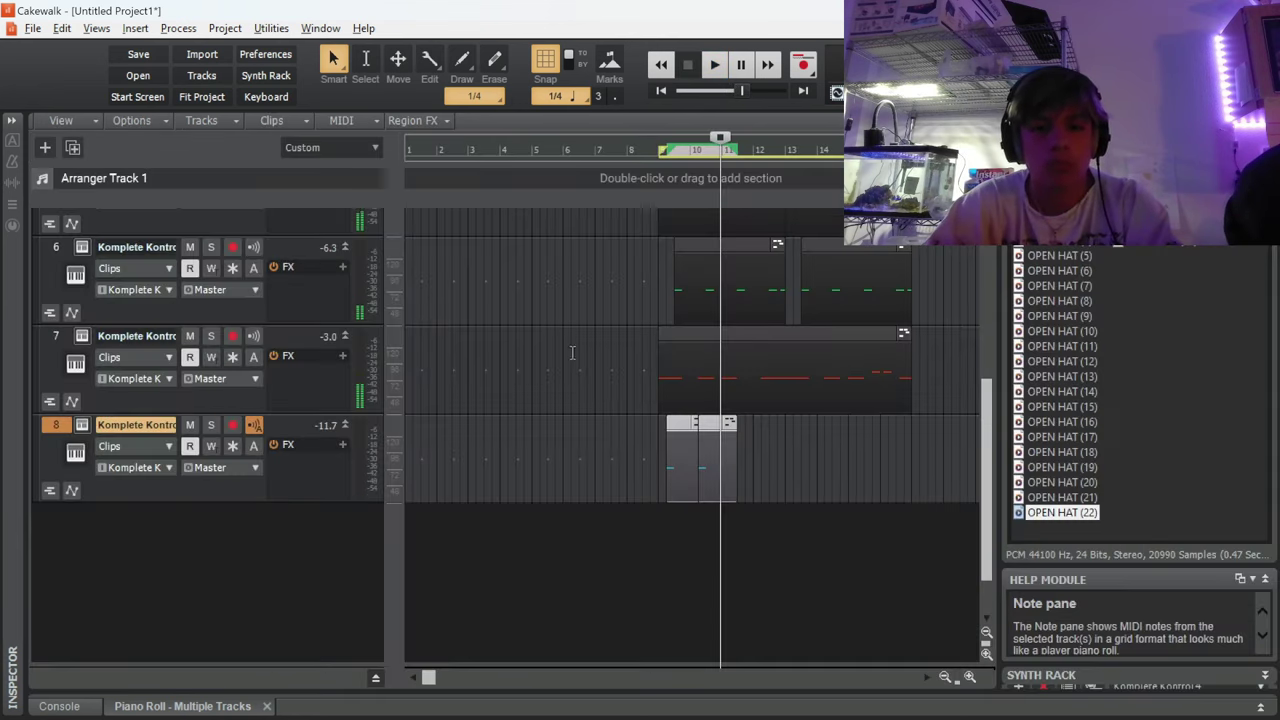
key("d")
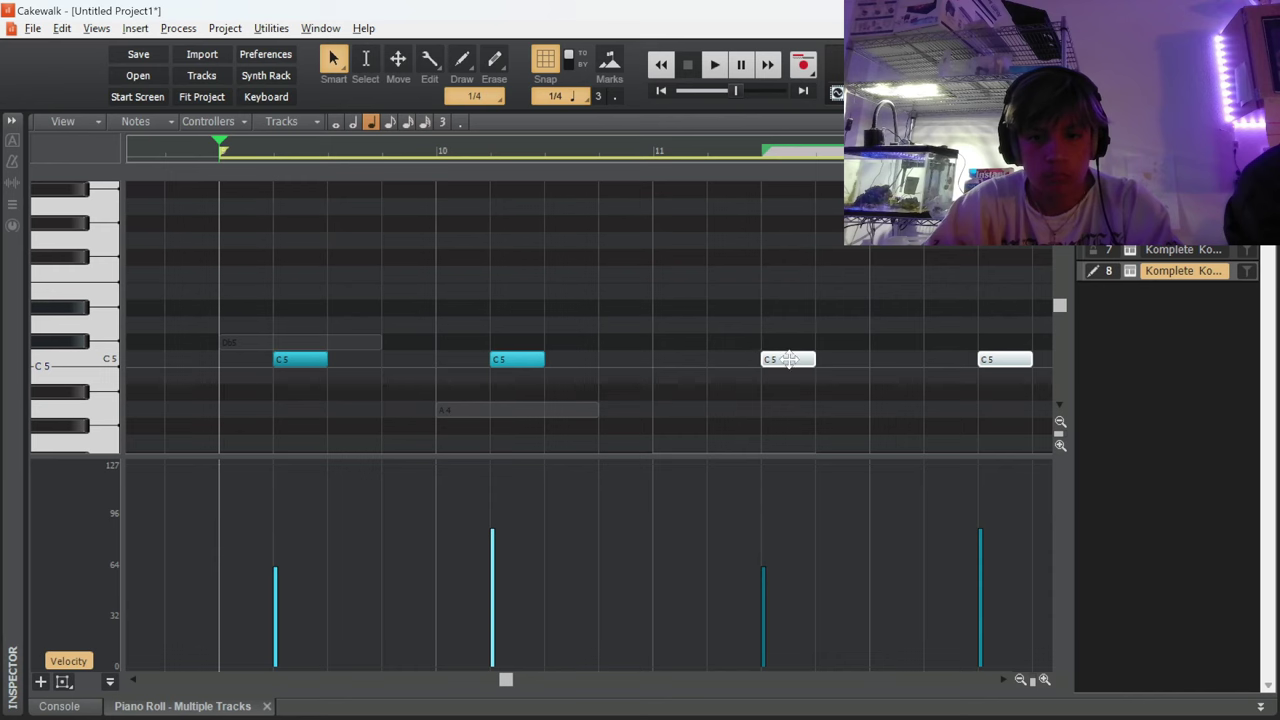
left_click_drag(789, 359, 742, 363)
Duplicate the four C5 notes onto beat 2 of measures 13 to 16
scroll(745, 365, "down", 2)
left_click_drag(940, 394, 343, 303)
key("ctrl+d")
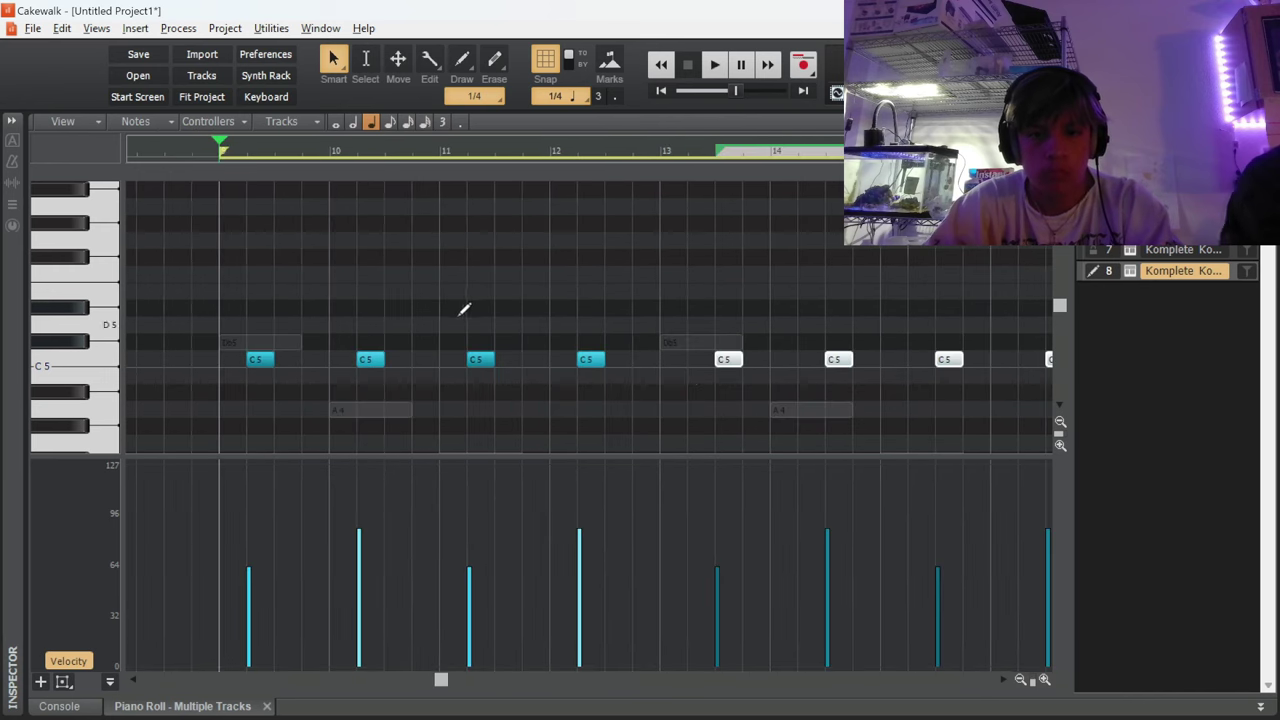
left_click_drag(727, 365, 700, 366)
left_click(680, 331)
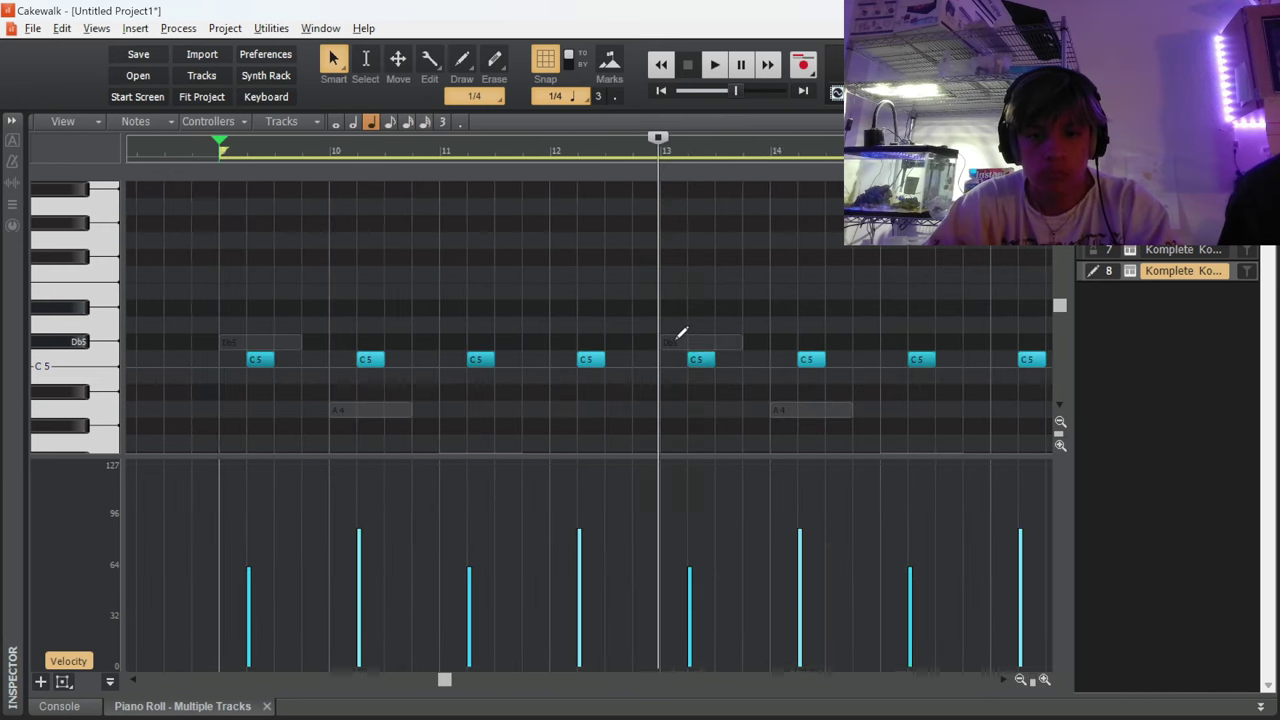
Return to the track view and play the finished beat from measure 1
key("d")
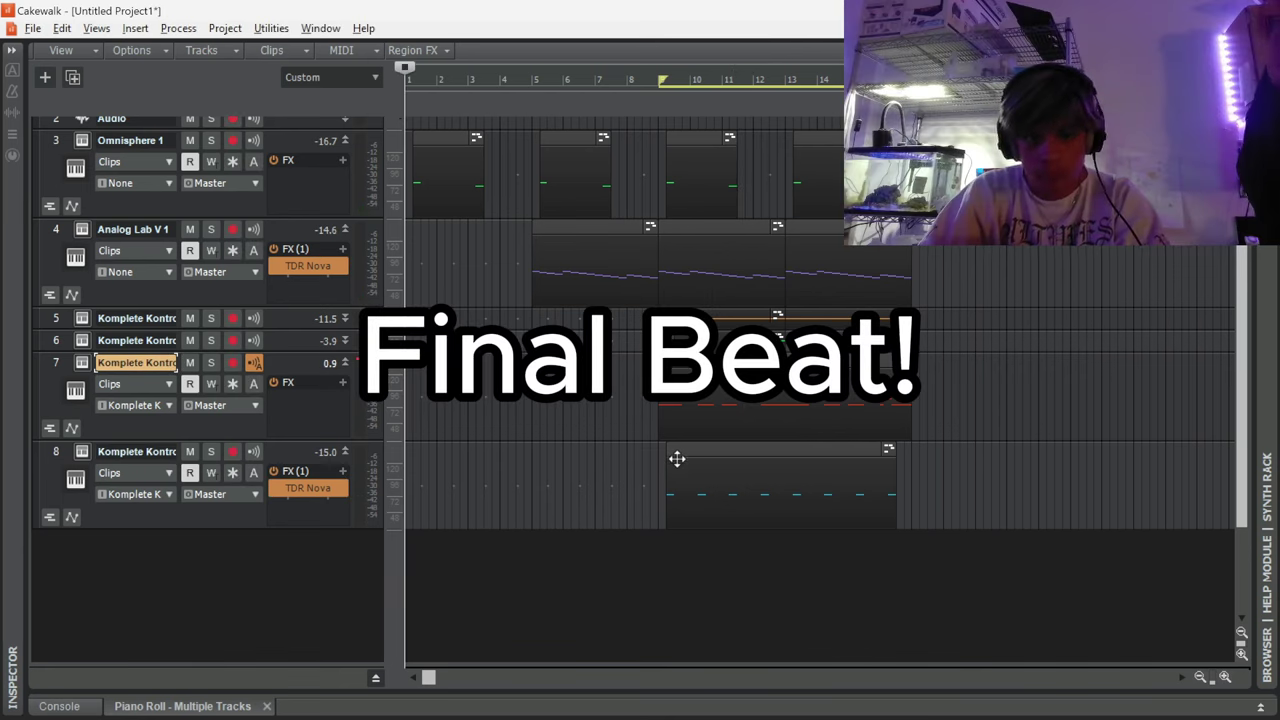
key("space")
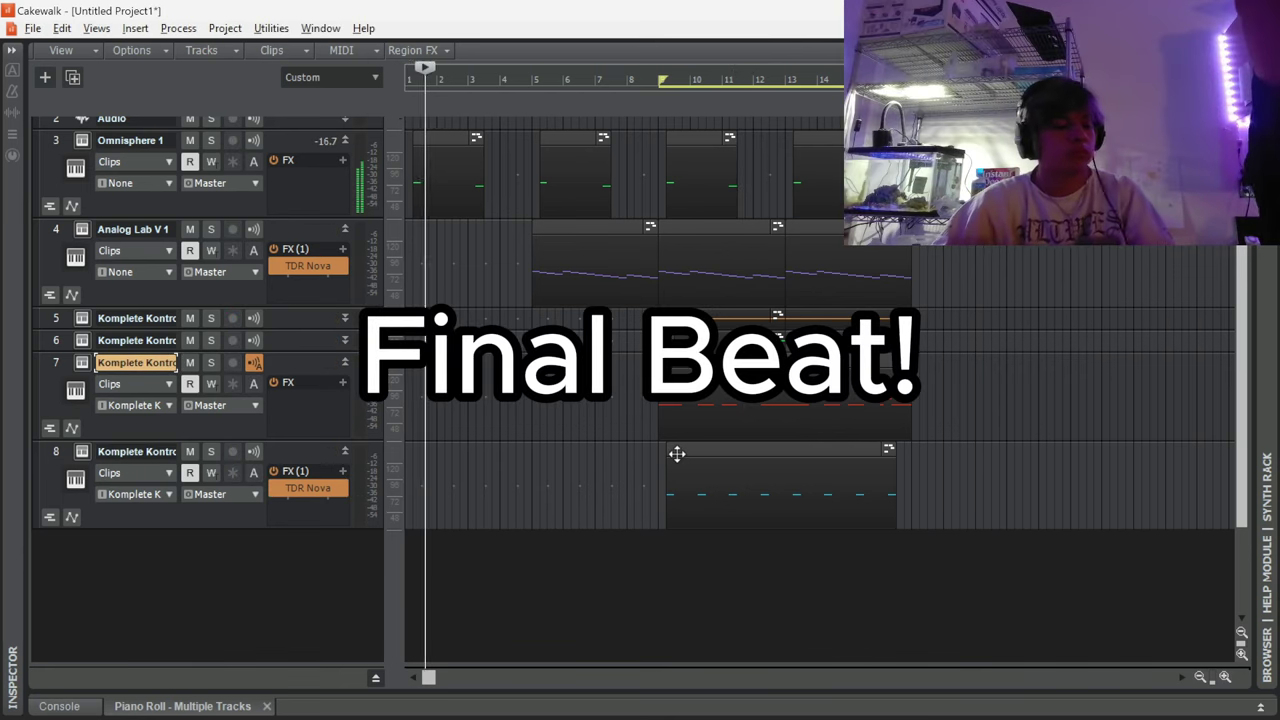